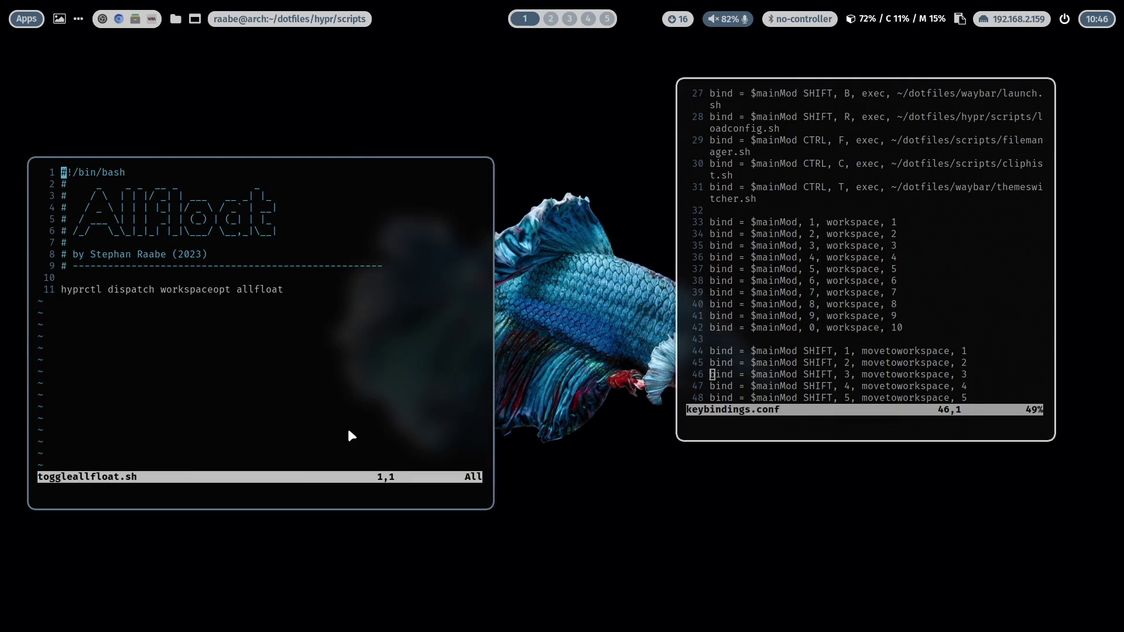
# - Tile all floating editor windows again with the Super+Shift+T all-float toggle
pyautogui.press('super+shift+t')
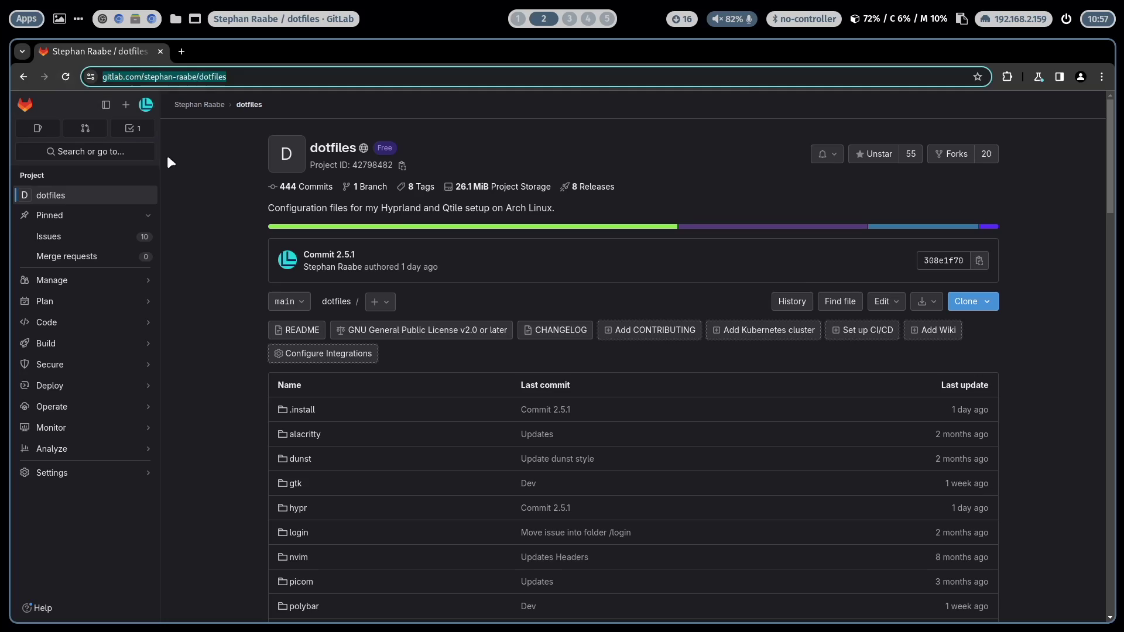
# - Scroll the GitLab dotfiles file list, then open hypr and its scripts subfolder
pyautogui.click(205, 182)
pyautogui.scroll(-10, 207, 181)
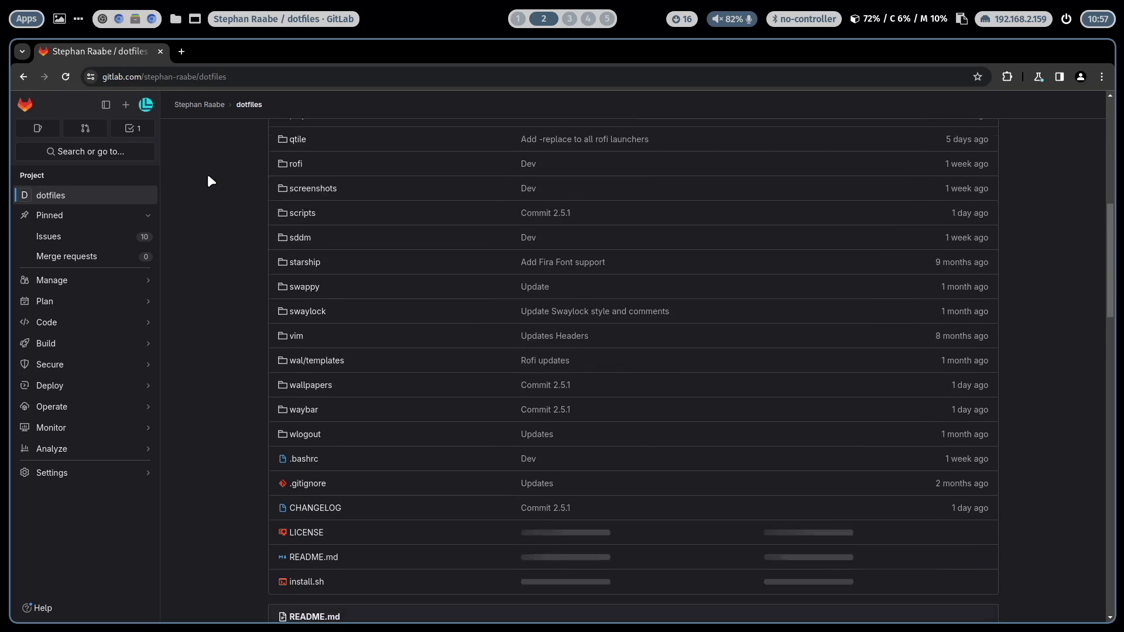
pyautogui.scroll(-5, 208, 176)
pyautogui.scroll(6, 208, 177)
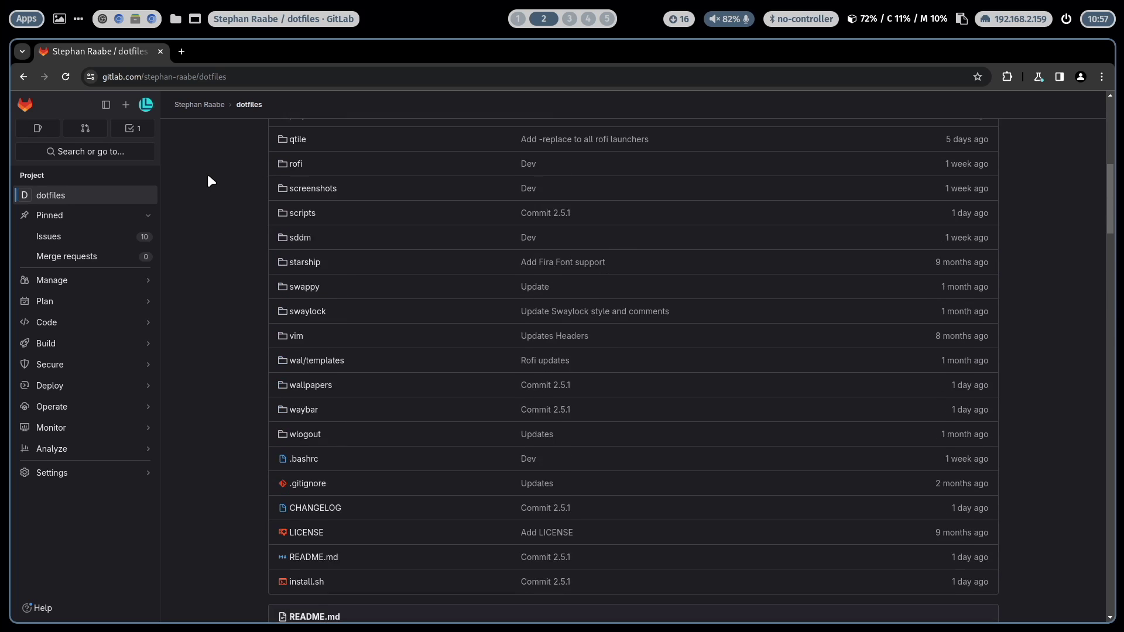
pyautogui.scroll(4, 207, 174)
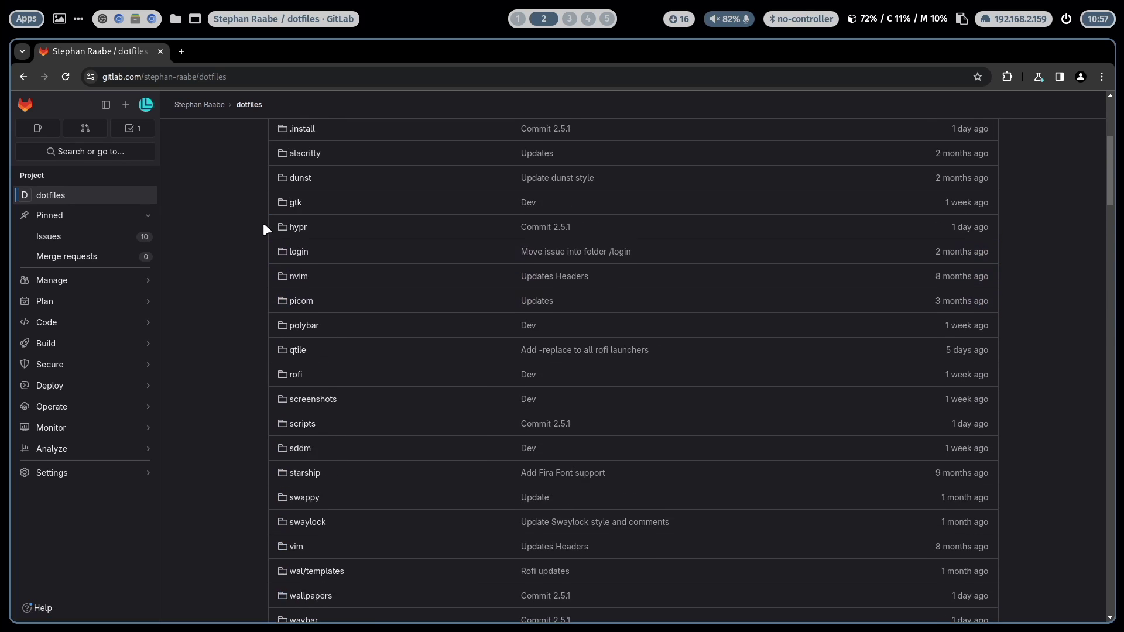
pyautogui.click(297, 228)
pyautogui.click(306, 306)
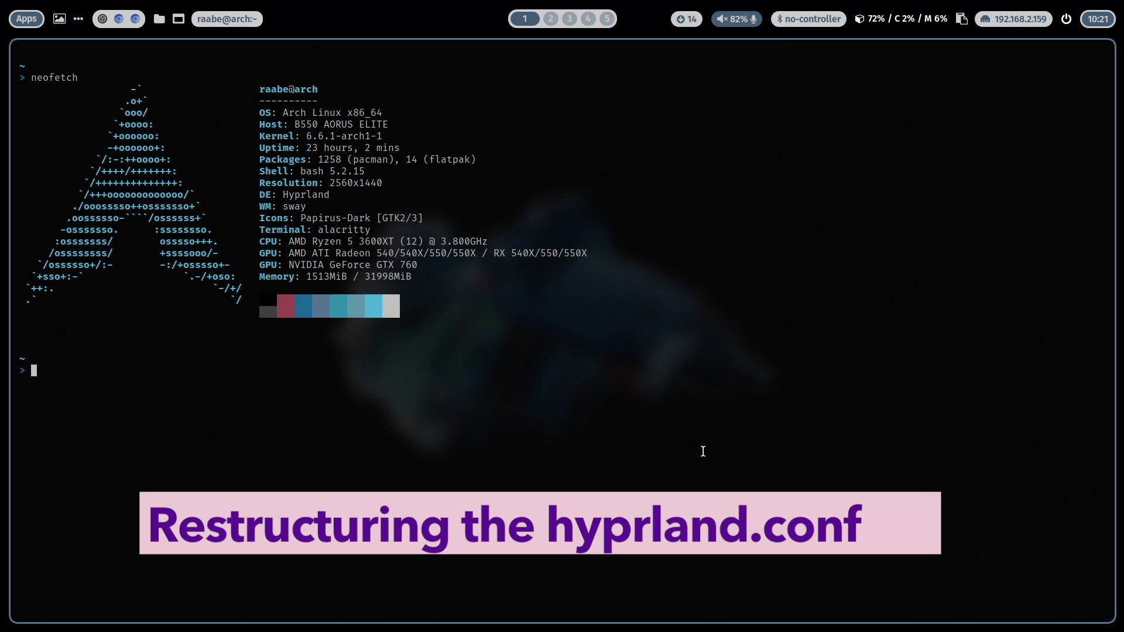
# - Switch to workspace 2, where the browser shows GitHub's example hyprland.conf
pyautogui.press('super+2')
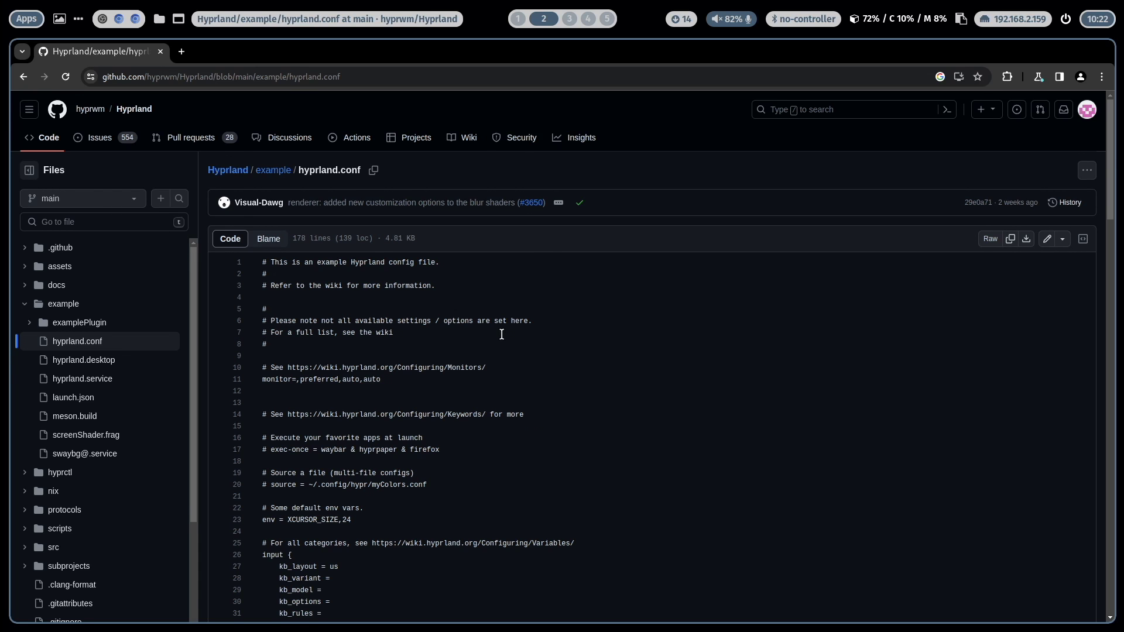
# - Scroll the example hyprland.conf down to its $mainMod = SUPER keybind section
pyautogui.scroll(-8, 501, 334)
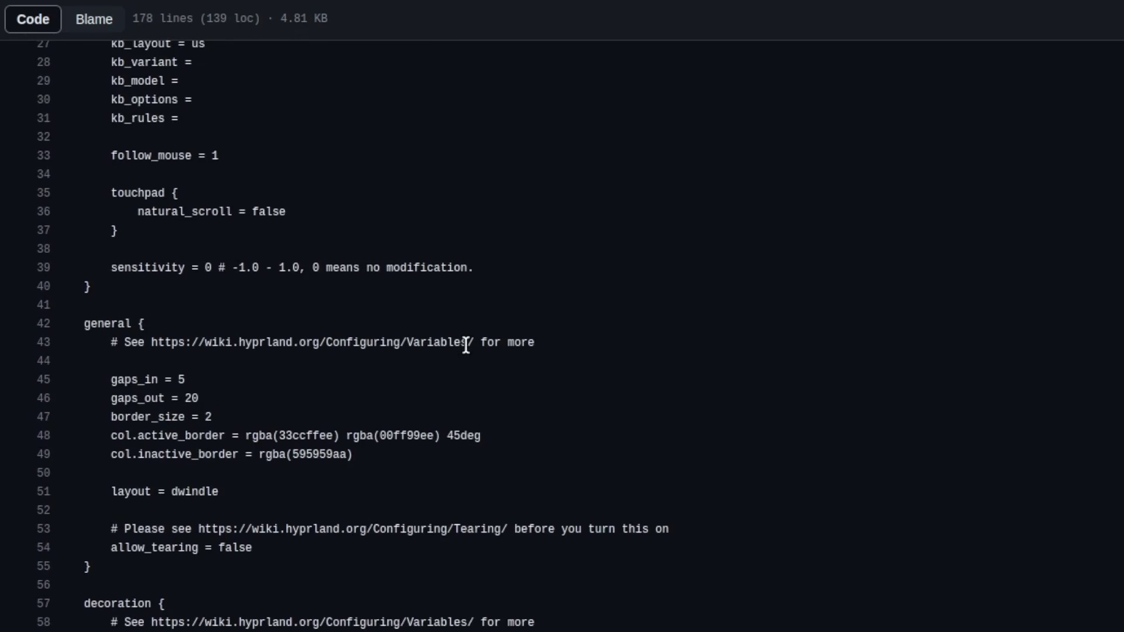
pyautogui.scroll(-6, 466, 345)
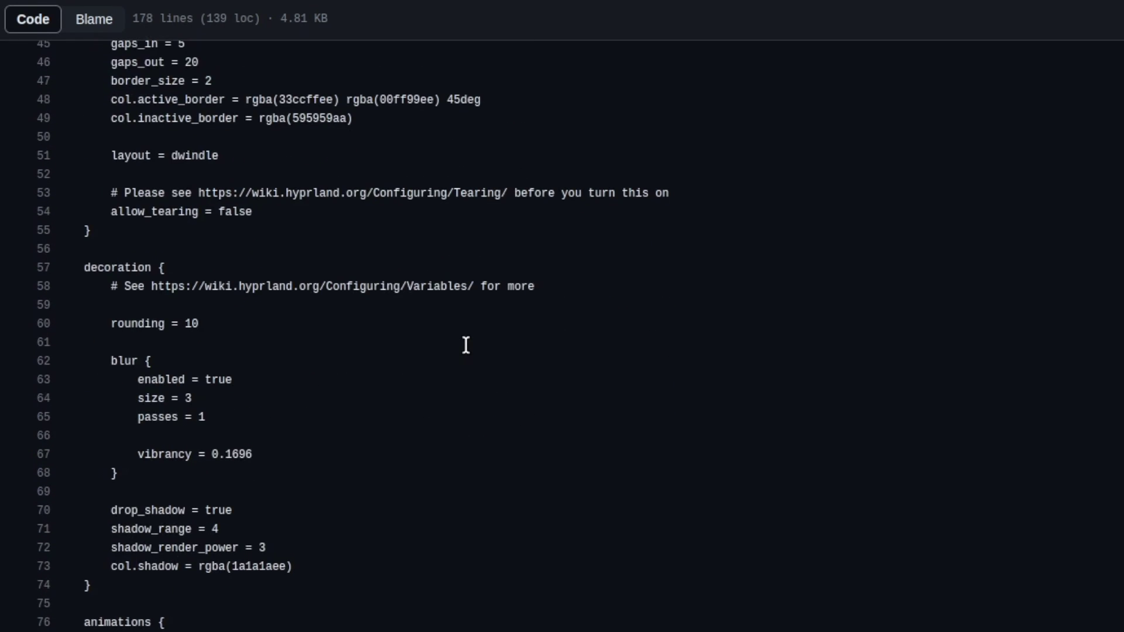
pyautogui.scroll(-13, 465, 345)
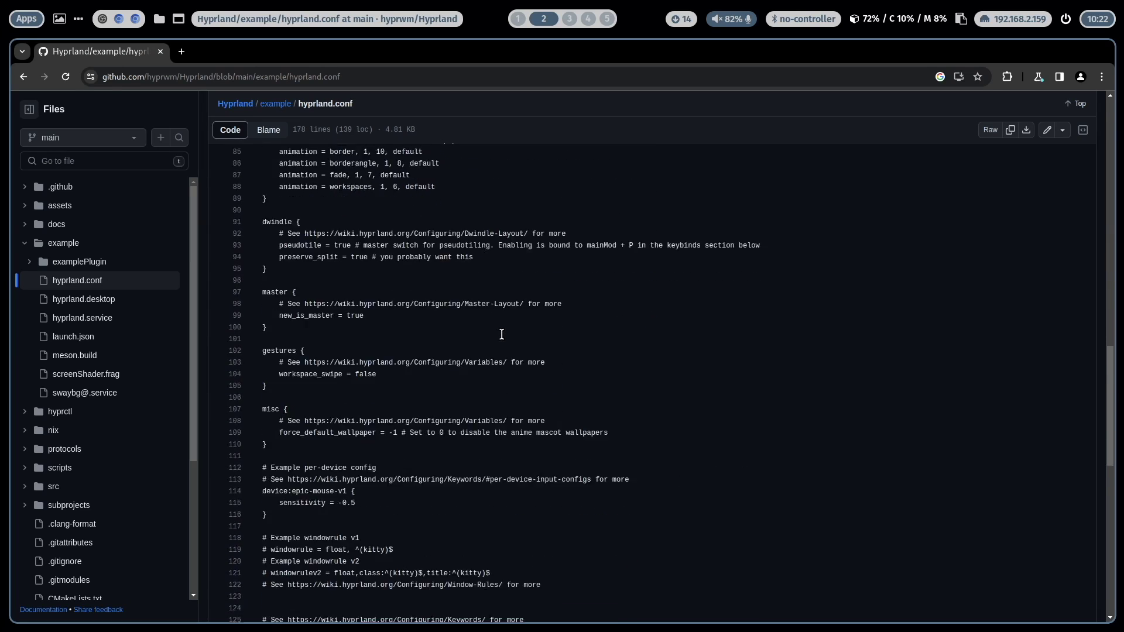
pyautogui.scroll(-9, 501, 334)
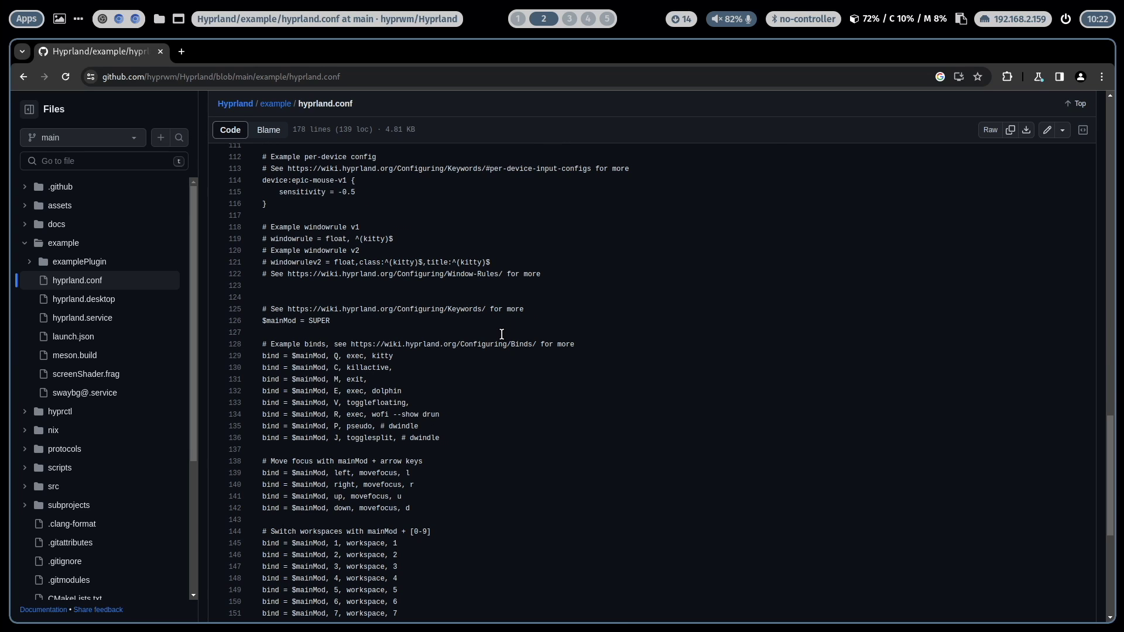
pyautogui.scroll(-4, 502, 334)
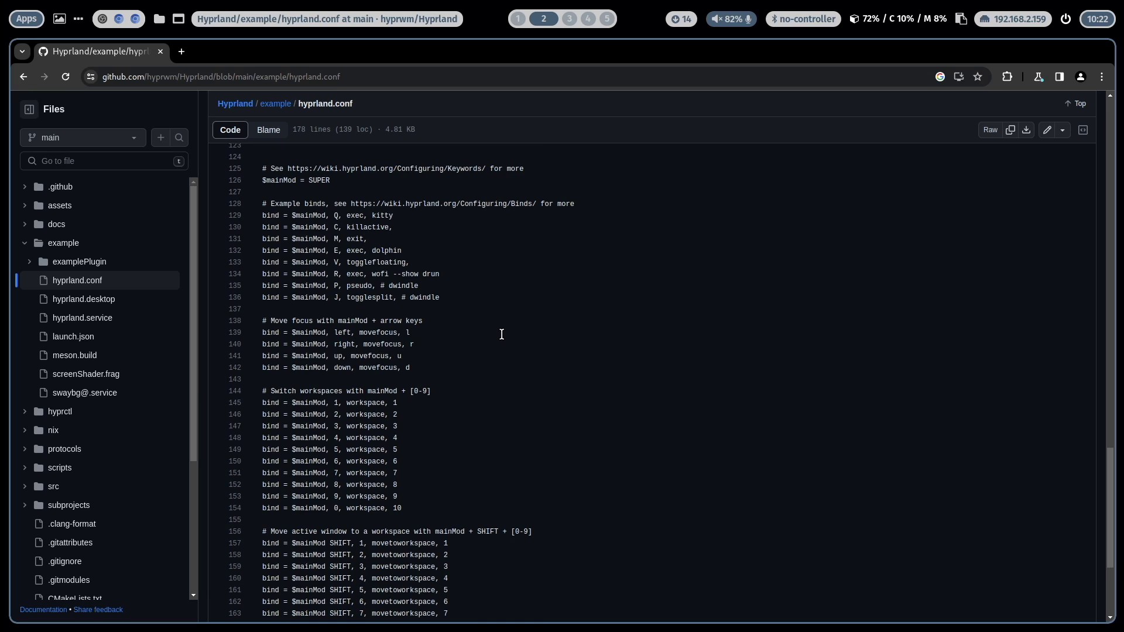
# - Back on workspace 1, cd into dotfiles/hypr and list conf, hyprland.conf and scripts
pyautogui.press('super+1')
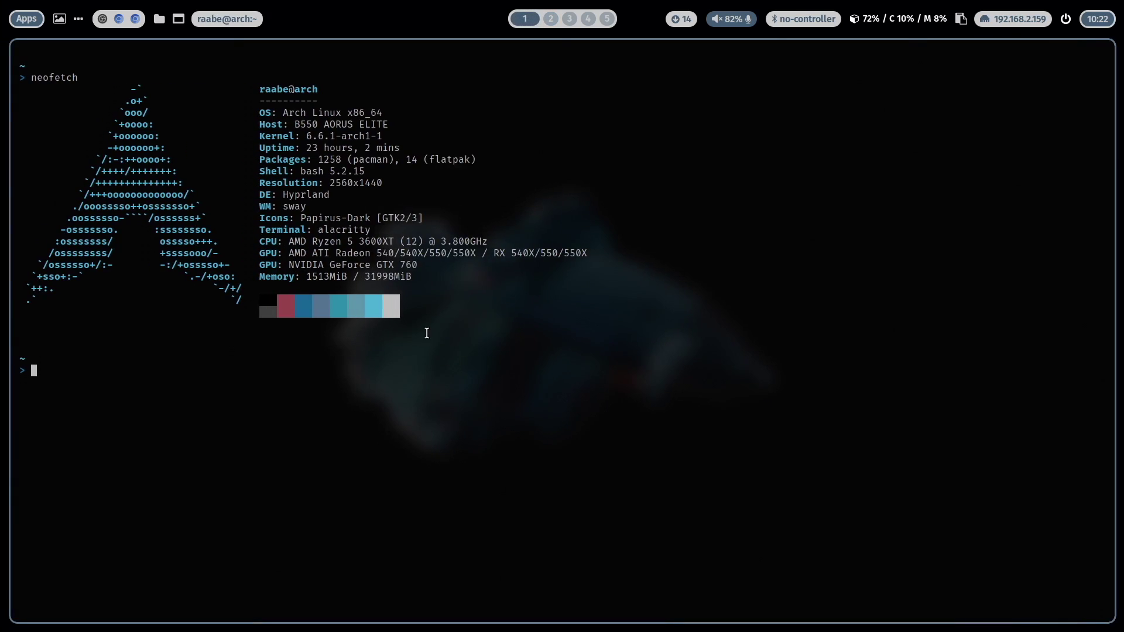
pyautogui.write('cd dotfiles')
pyautogui.press('Return')
pyautogui.write('cd hypr/')
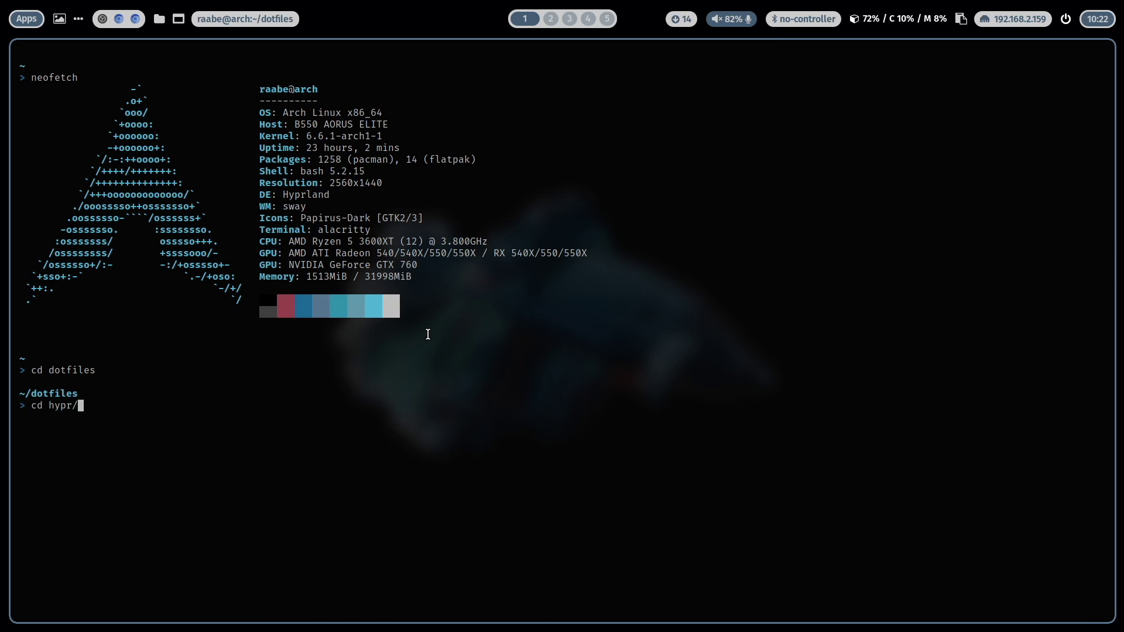
pyautogui.press('Return')
pyautogui.write('ls')
pyautogui.press('Return')
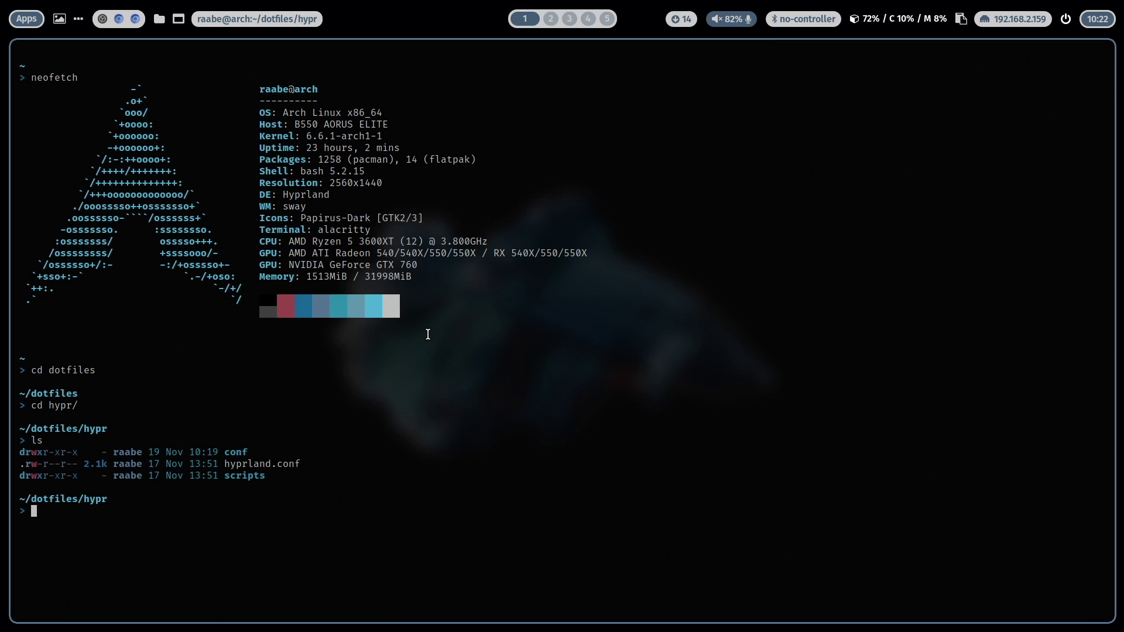
# - Open hyprland.conf in Vim and review its sourced monitor, autostart and environment files
pyautogui.write('v')
pyautogui.write('im h')
pyautogui.press('Tab')
pyautogui.press('Return')
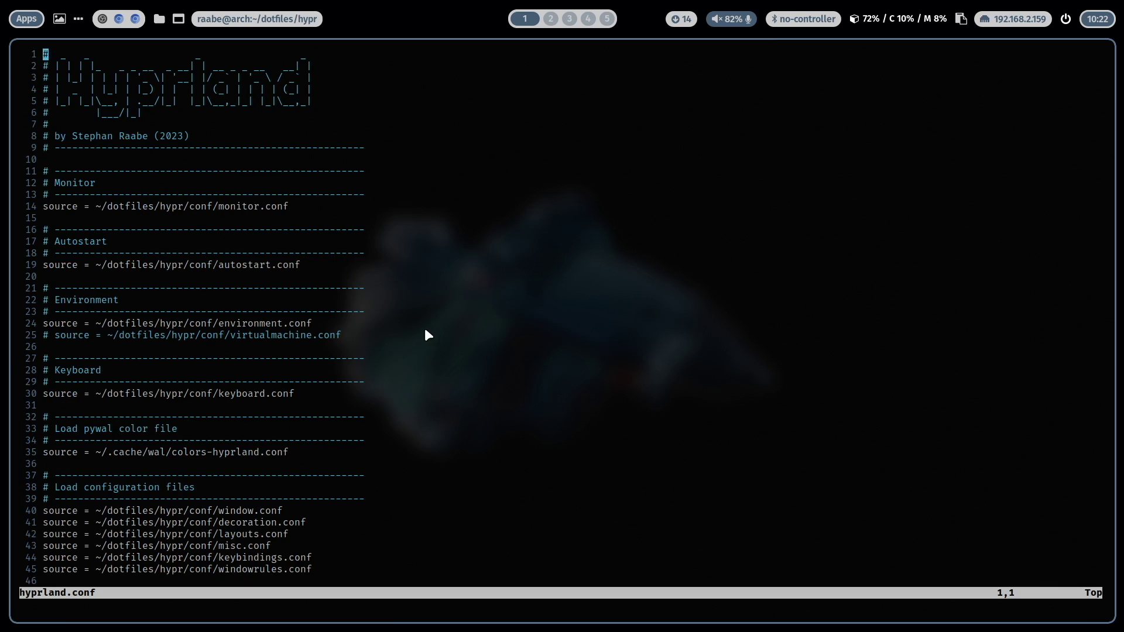
pyautogui.press('Down')
pyautogui.press('Down')
pyautogui.press('Down')
pyautogui.press('Down')
pyautogui.press('Down')
pyautogui.press('Down')
pyautogui.press('Down')
pyautogui.press('Down')
pyautogui.press('Down')
pyautogui.press('Down')
pyautogui.press('Down')
pyautogui.press('Down')
pyautogui.press('Down')
pyautogui.press('Down')
pyautogui.press('Down')
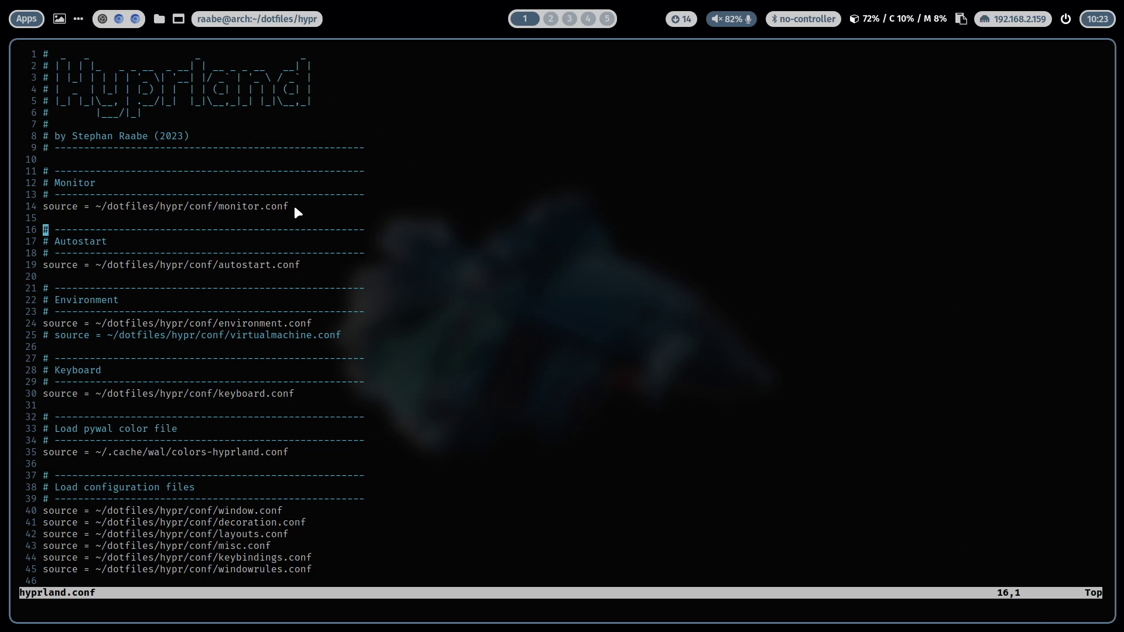
pyautogui.press(':')
# - Quit Vim, change into the conf/ folder and list its config files
pyautogui.write('q')
pyautogui.press('Return')
pyautogui.write('ls')
pyautogui.press('Return')
pyautogui.write('cd conf/')
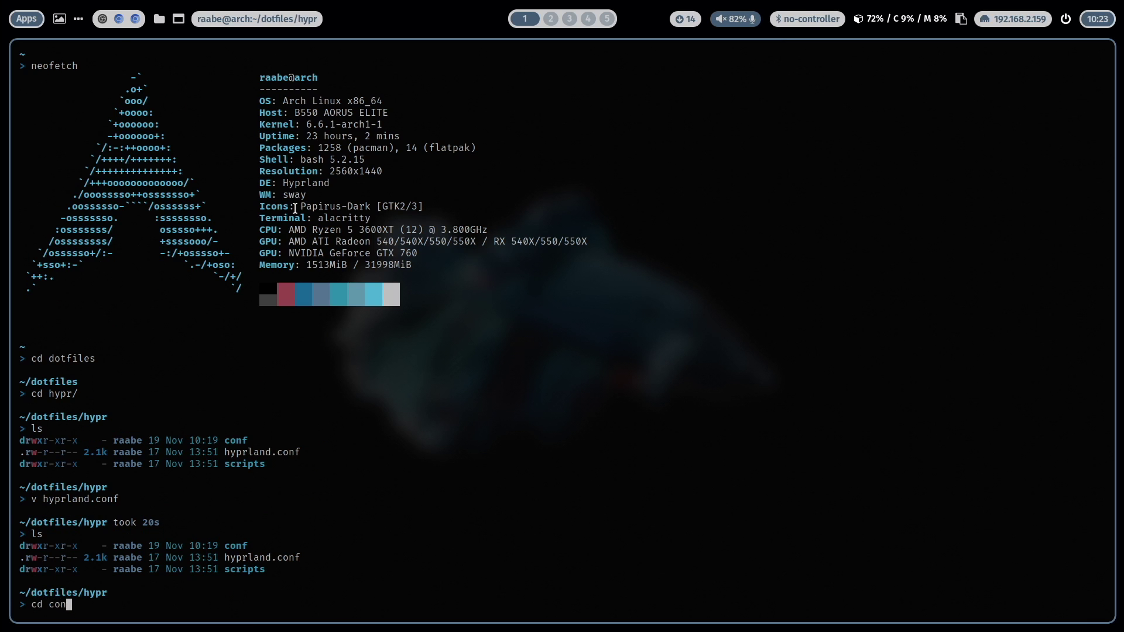
pyautogui.press('Return')
pyautogui.write('ls')
pyautogui.press('Return')
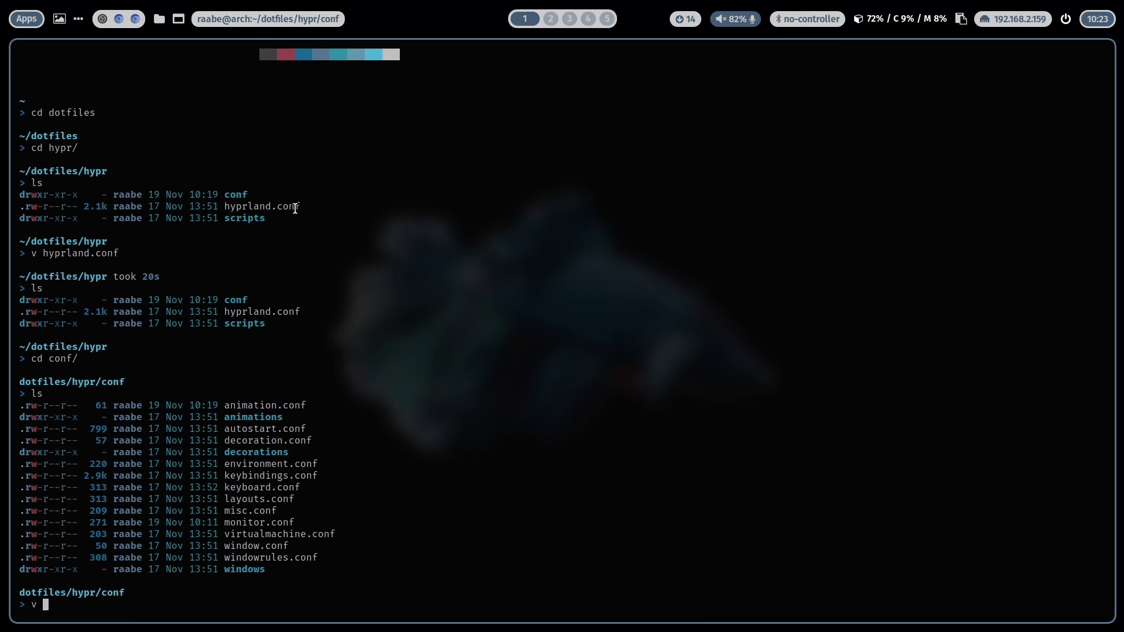
# - Open autostart.conf in Vim to review it, then quit with :q
pyautogui.write('v autostart.conf')
pyautogui.press('Return')
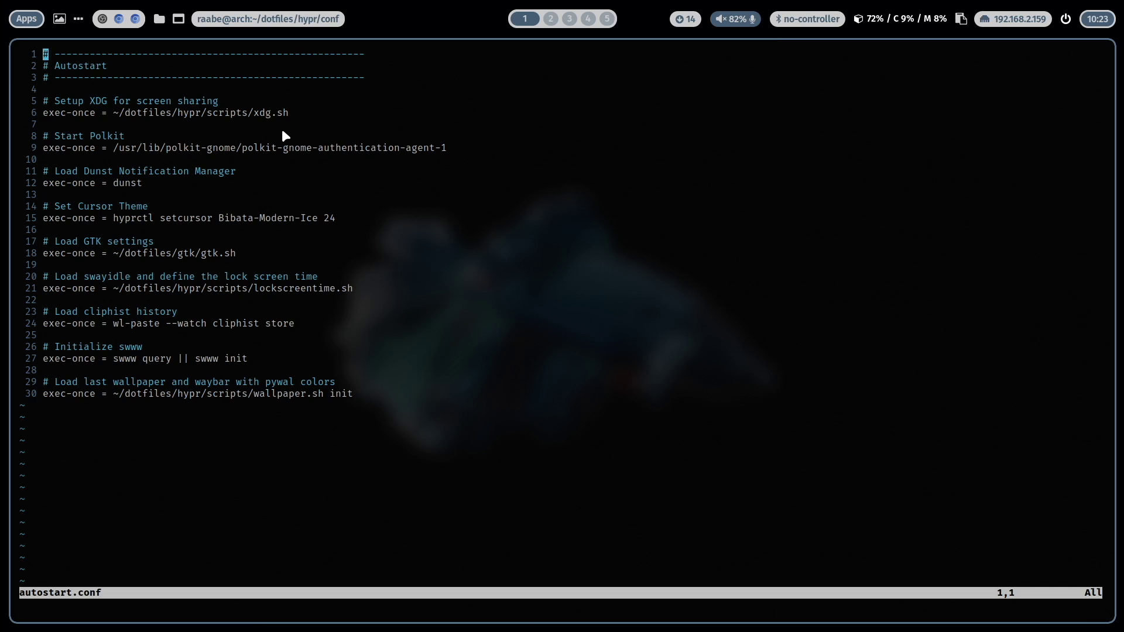
pyautogui.write(':q')
pyautogui.press('Return')
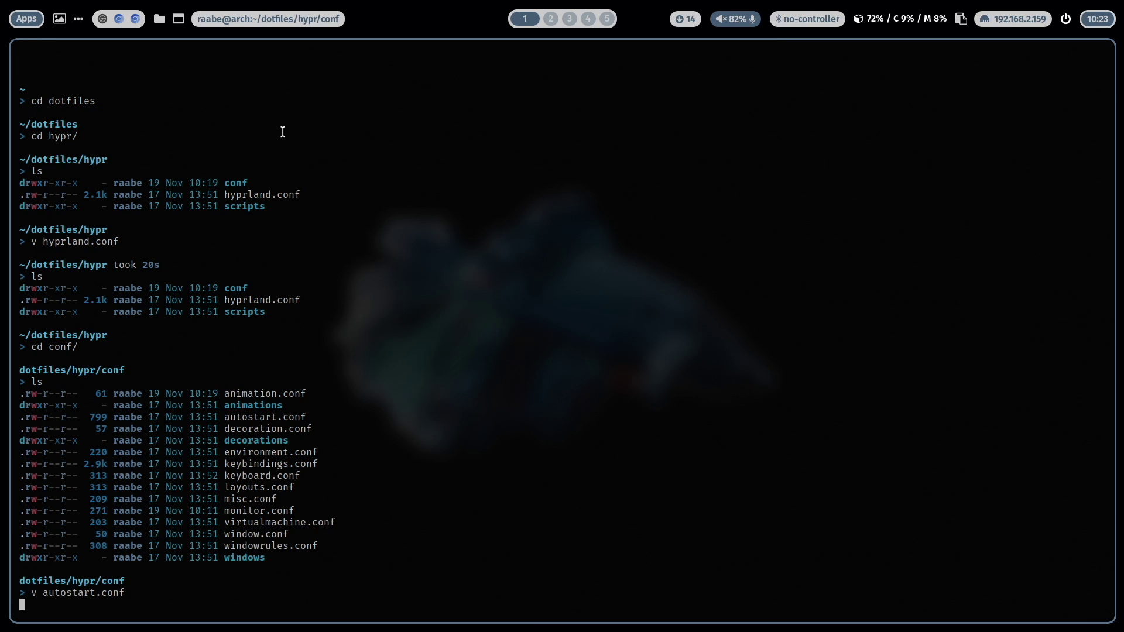
# - Open keybindings.conf in Vim with the v alias
pyautogui.write('v keyb')
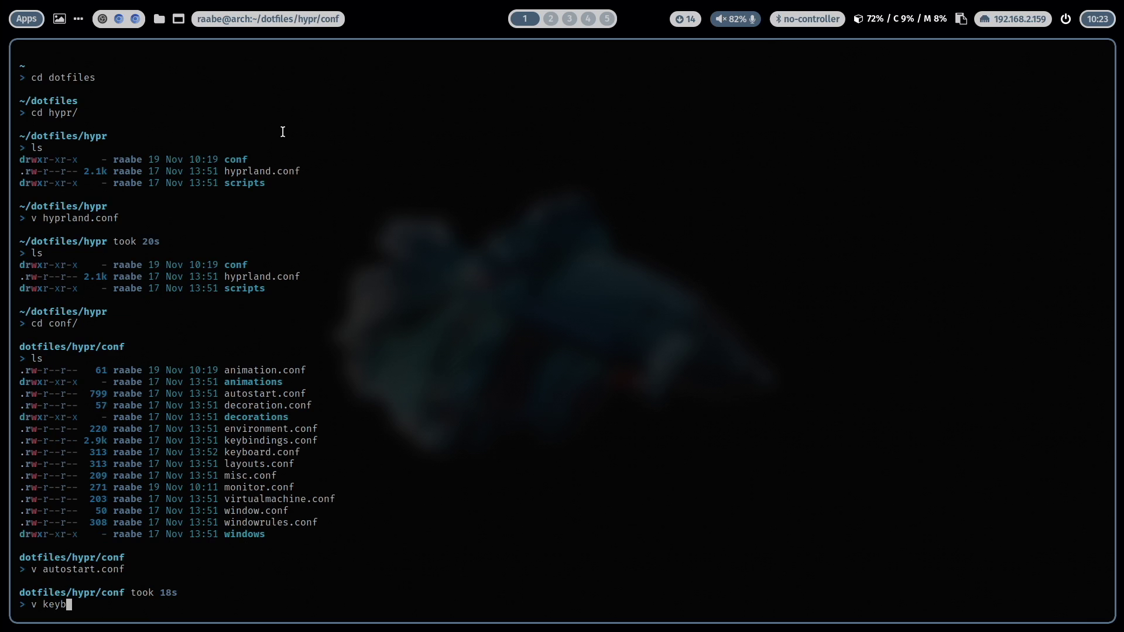
pyautogui.write('i')
pyautogui.press('Tab')
pyautogui.press('Return')
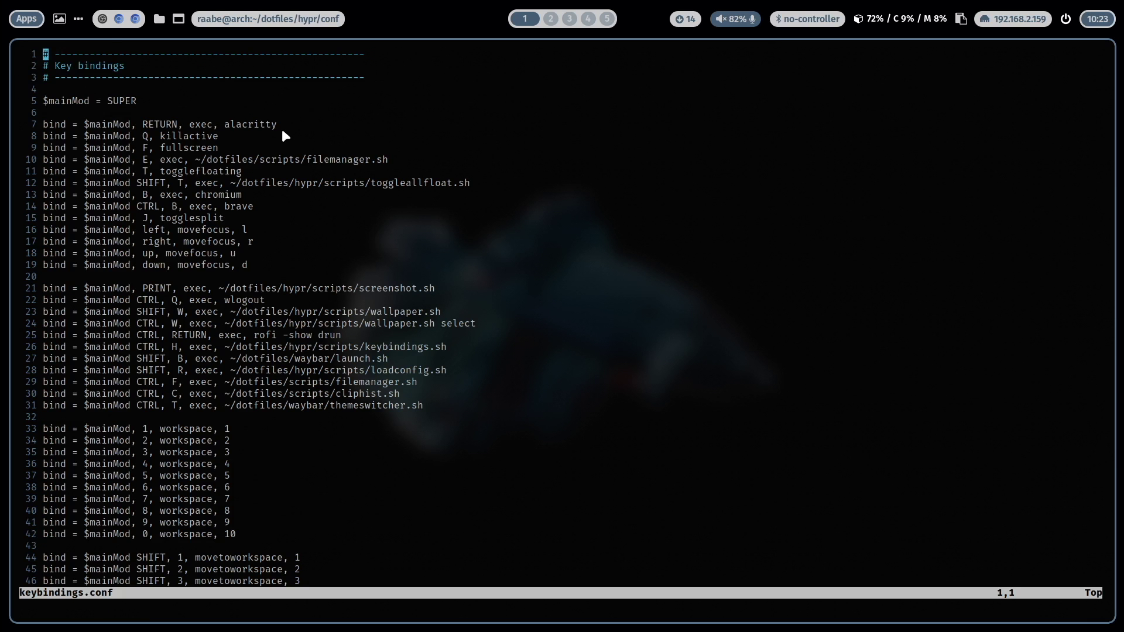
# - Scroll keybindings.conf down to the virtual-machine Super key passthrough and back up
pyautogui.scroll(-5, 282, 126)
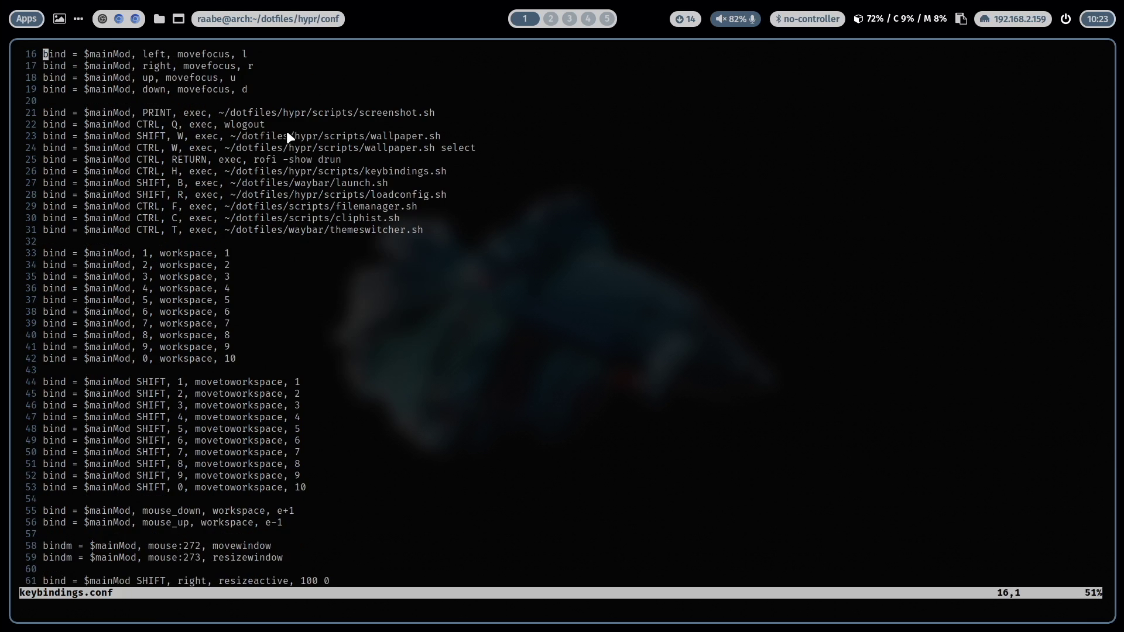
pyautogui.scroll(-7, 287, 135)
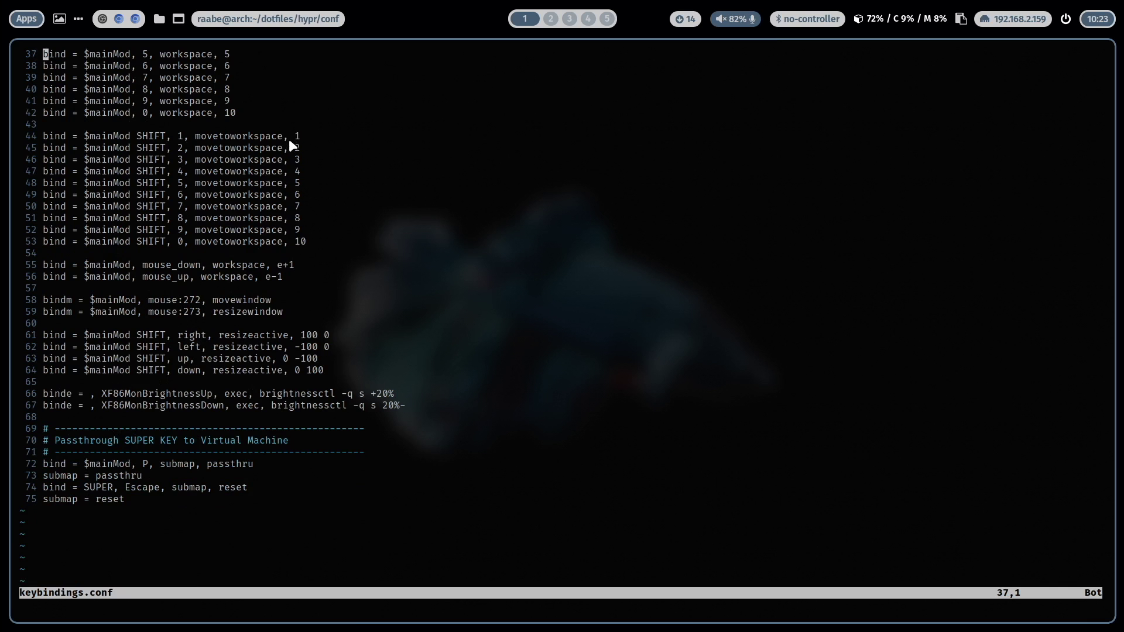
pyautogui.scroll(10, 289, 141)
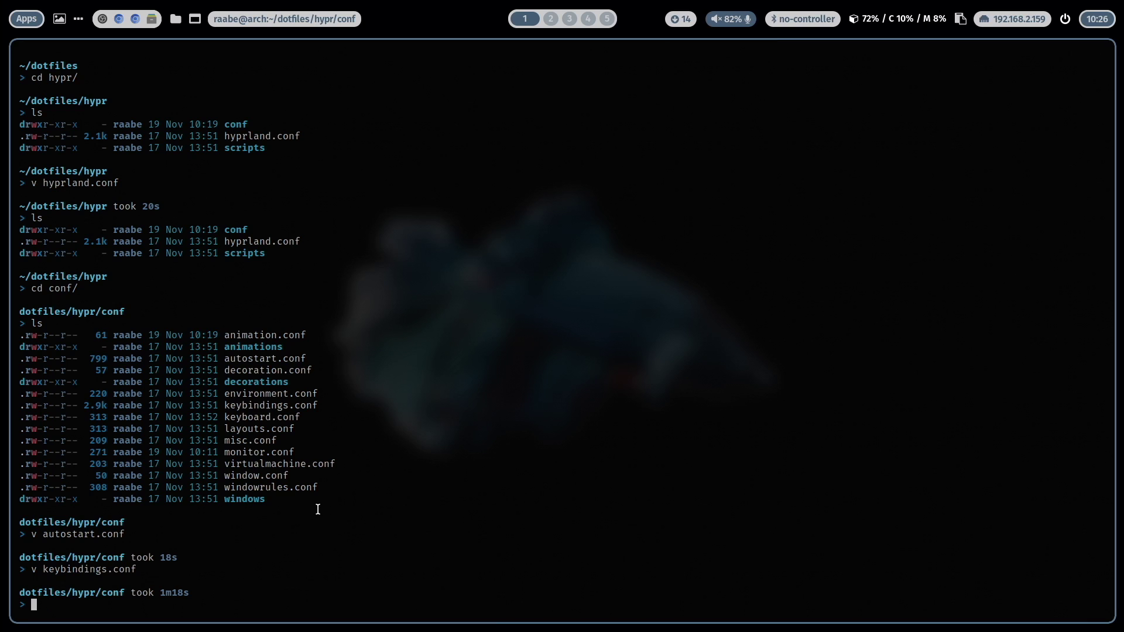
# - List the config files in the animations folder, then return to conf
pyautogui.write('cd animations/')
pyautogui.press('Return')
pyautogui.write('ls')
pyautogui.press('Return')
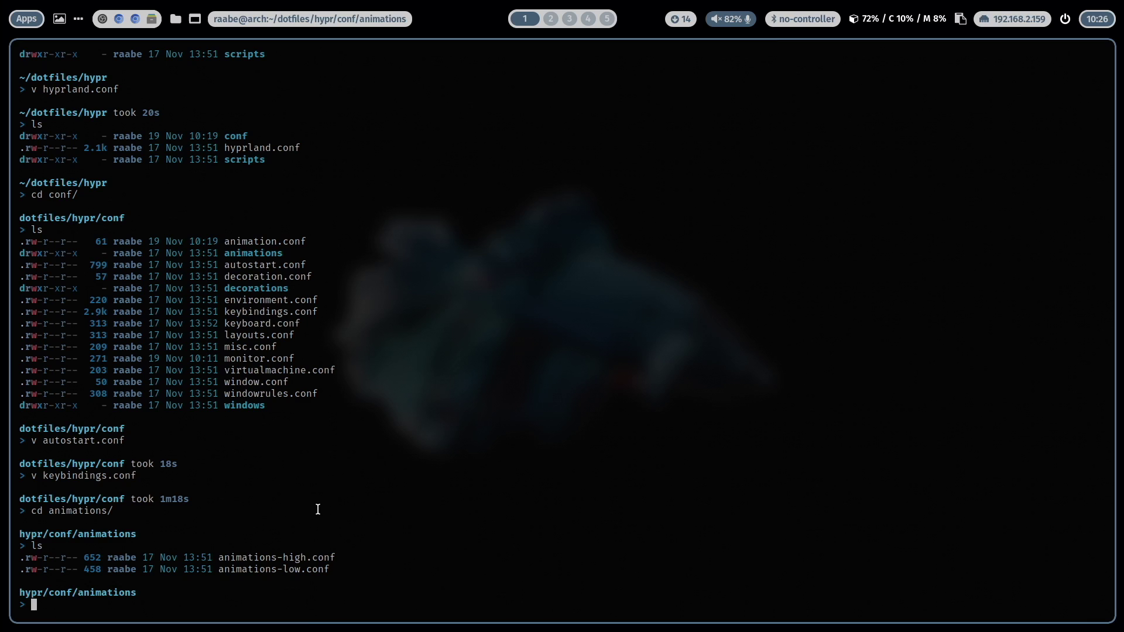
pyautogui.write('cd ..')
pyautogui.press('Return')
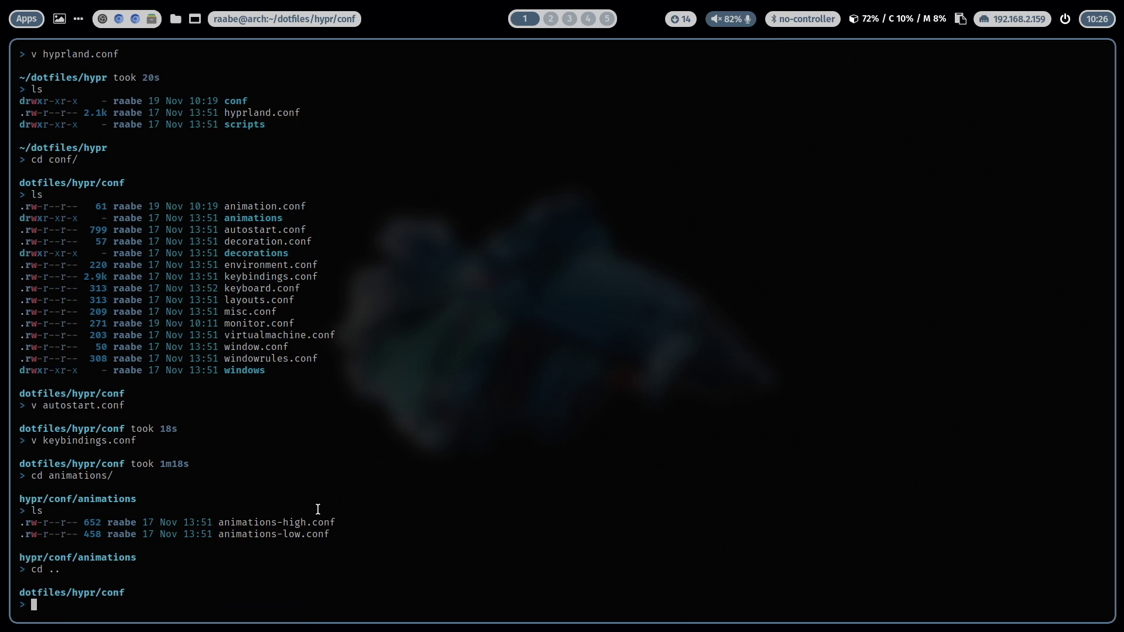
# - Open animation.conf in Vim, then open two extra terminals and close them again
pyautogui.write('v animation.')
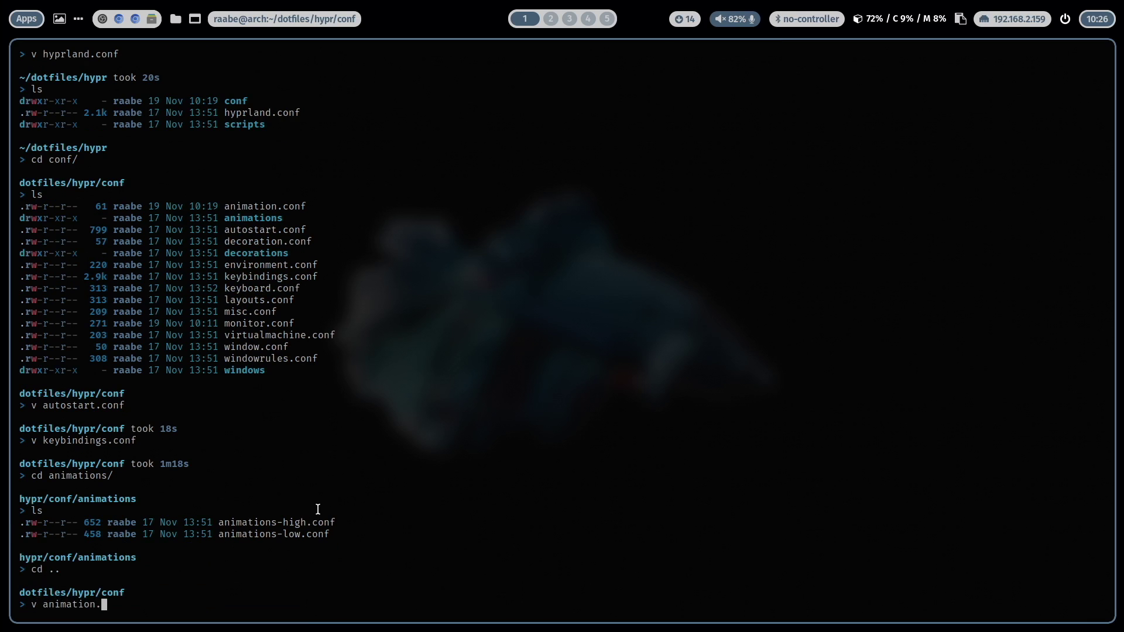
pyautogui.press('Tab')
pyautogui.press('Return')
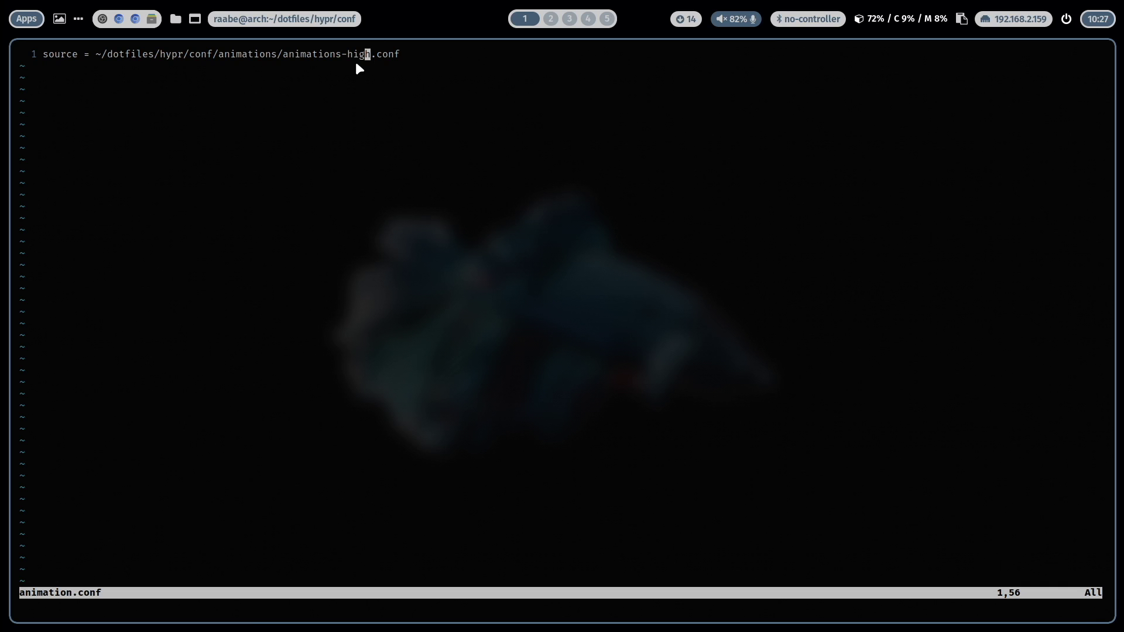
pyautogui.press('super+Return')
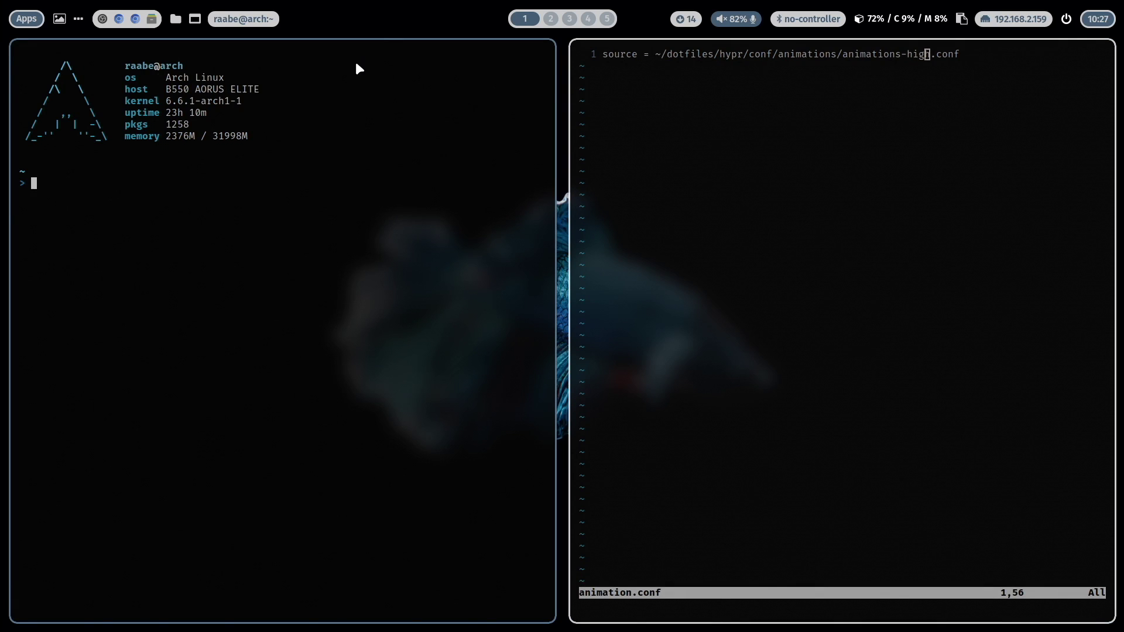
pyautogui.press('super+Return')
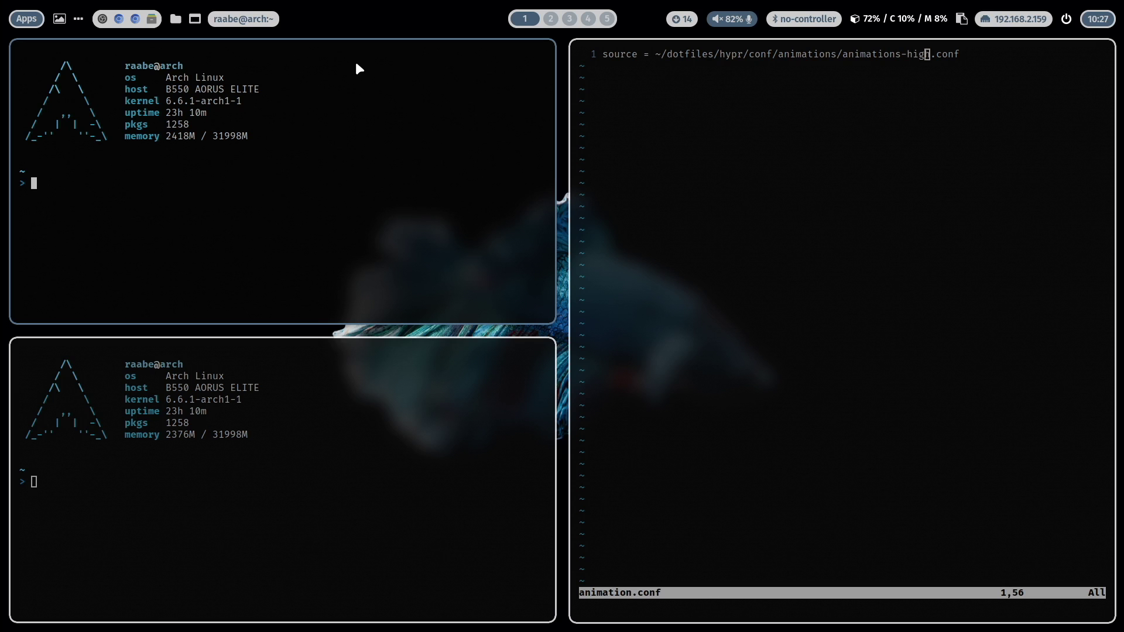
pyautogui.press('super+q')
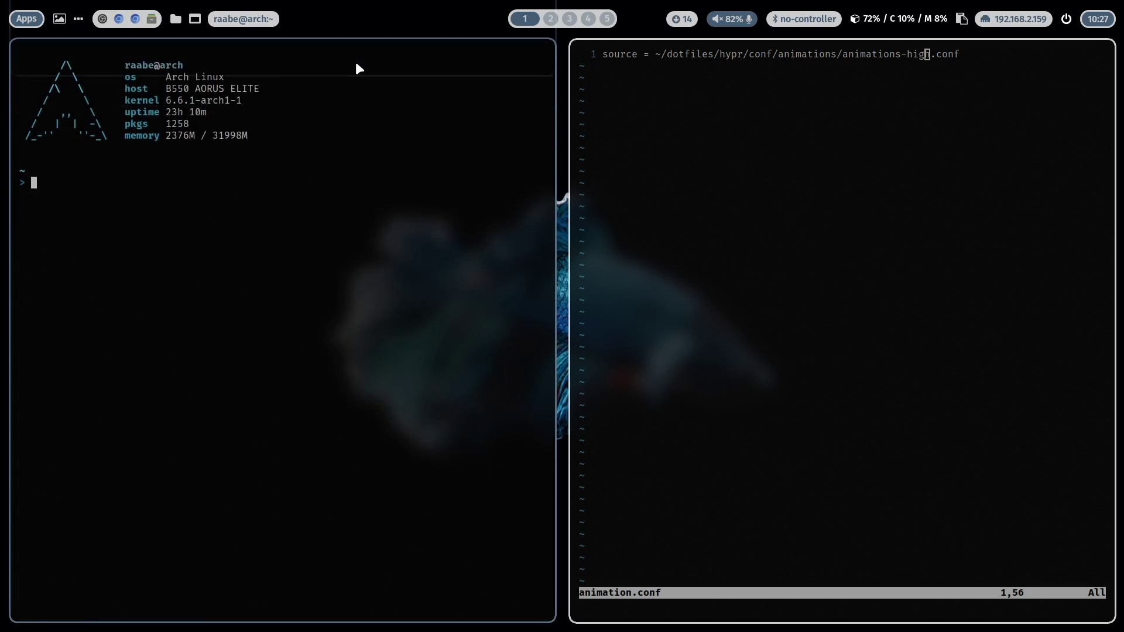
pyautogui.press('super+q')
# - Change the sourced file from animations-high.conf to animations-low.conf and save with :wq
pyautogui.press('a')
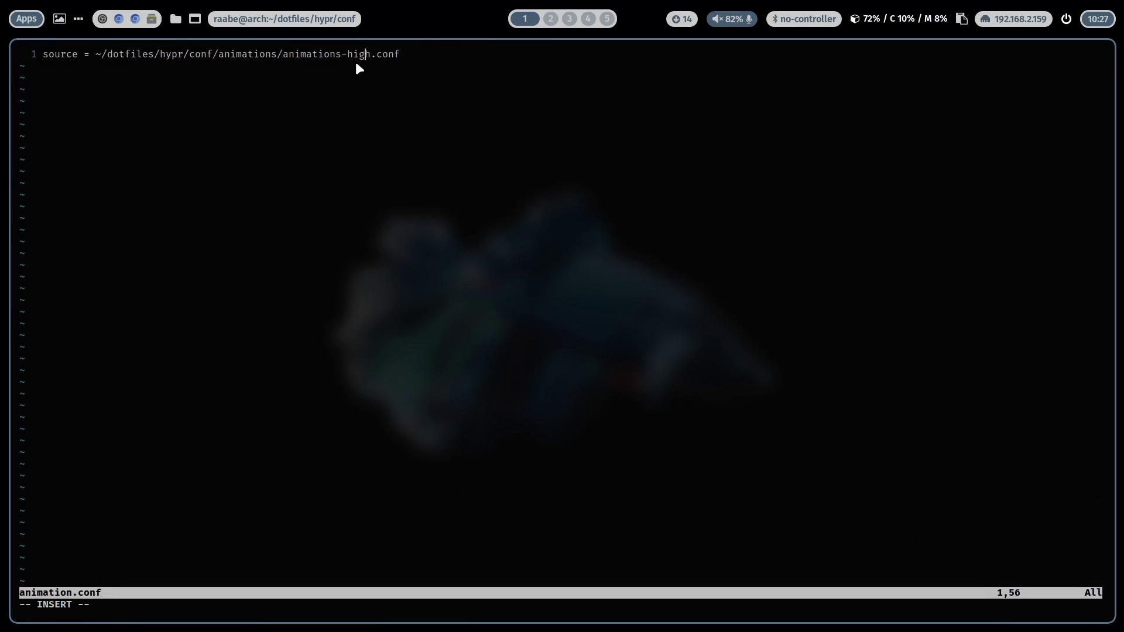
pyautogui.press('BackSpace')
pyautogui.press('BackSpace')
pyautogui.press('BackSpace')
pyautogui.write('low')
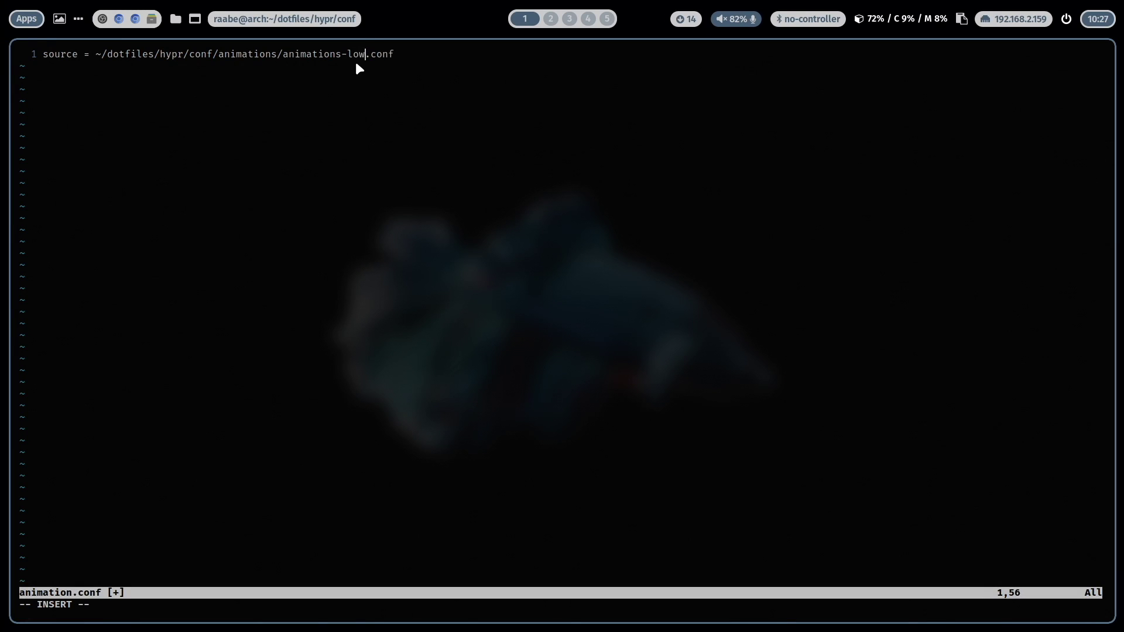
pyautogui.press('Escape')
pyautogui.write(':wq')
pyautogui.press('Return')
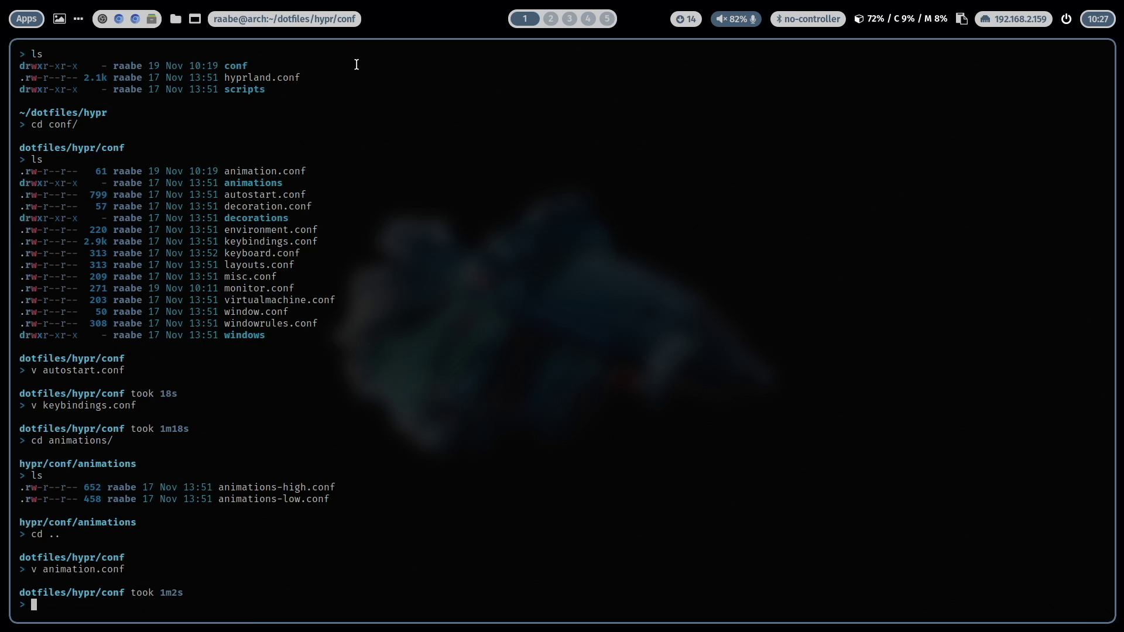
# - In a new terminal, open conf/monitor.conf in Vim with 'v'
pyautogui.press('super+Return')
pyautogui.press('super+Return')
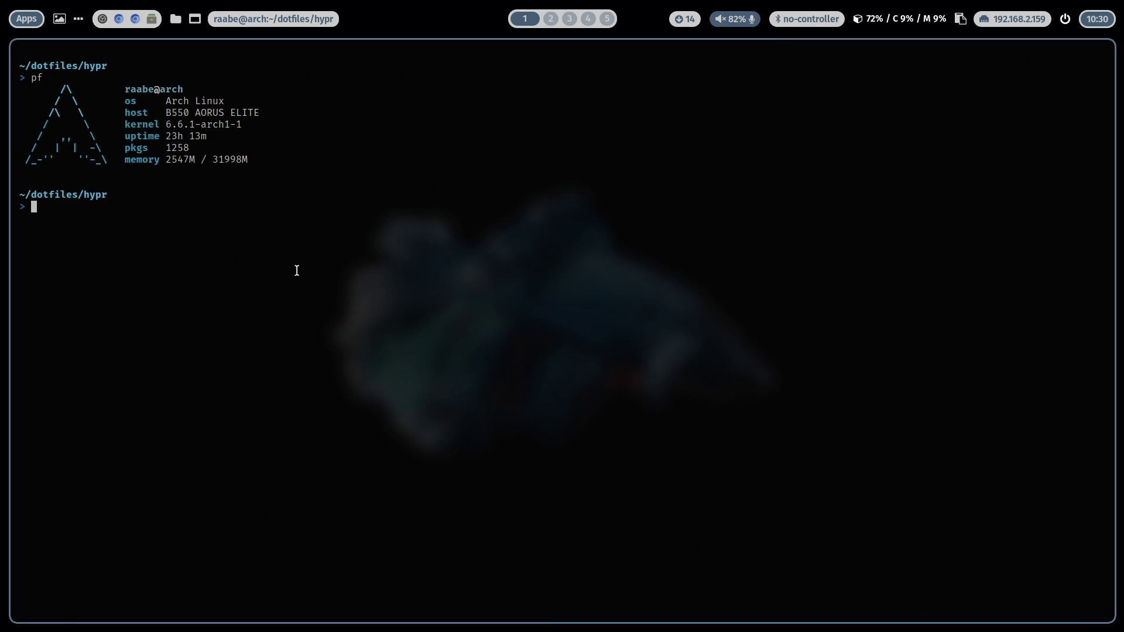
pyautogui.write('cd conf/')
pyautogui.press('Return')
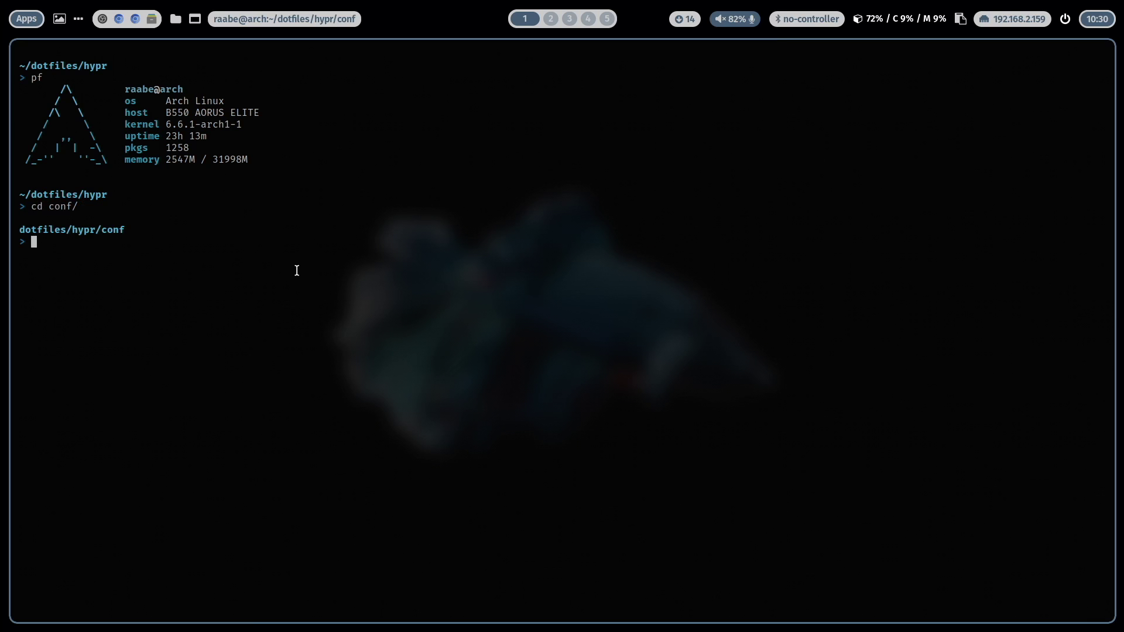
pyautogui.write('v mon')
pyautogui.press('Tab')
pyautogui.press('Return')
# - Comment out the 1920x1080 line, activate monitor=,2560x1440@120,auto,1, then go to workspace 2
pyautogui.press('j')
pyautogui.press('j')
pyautogui.press('j')
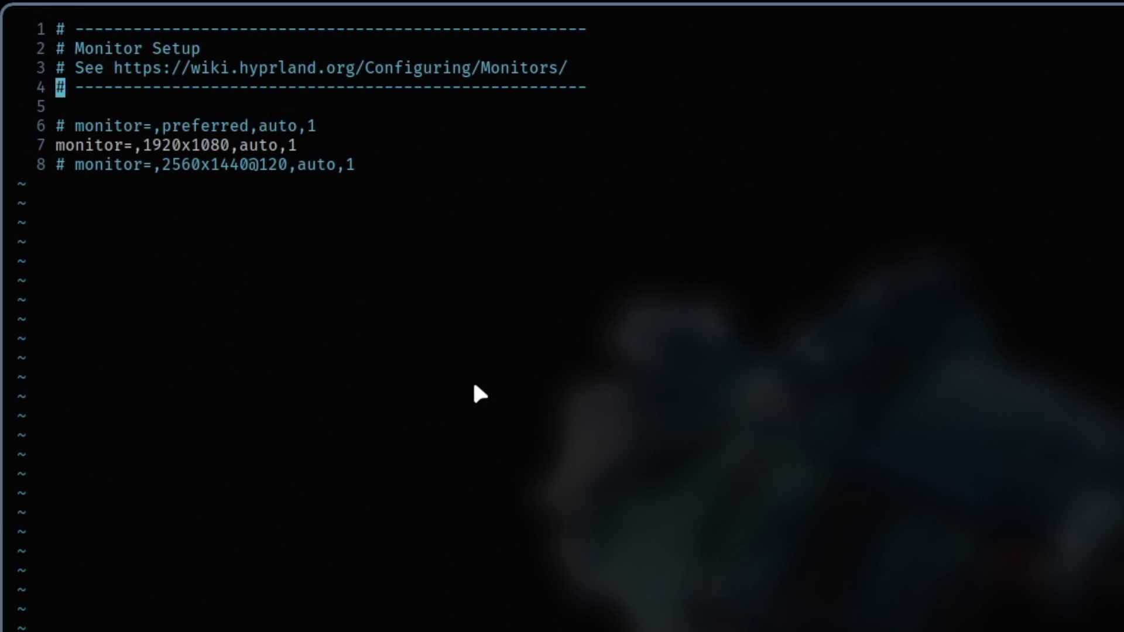
pyautogui.press('j')
pyautogui.press('j')
pyautogui.press('j')
pyautogui.press('k')
pyautogui.press('x')
pyautogui.press('x')
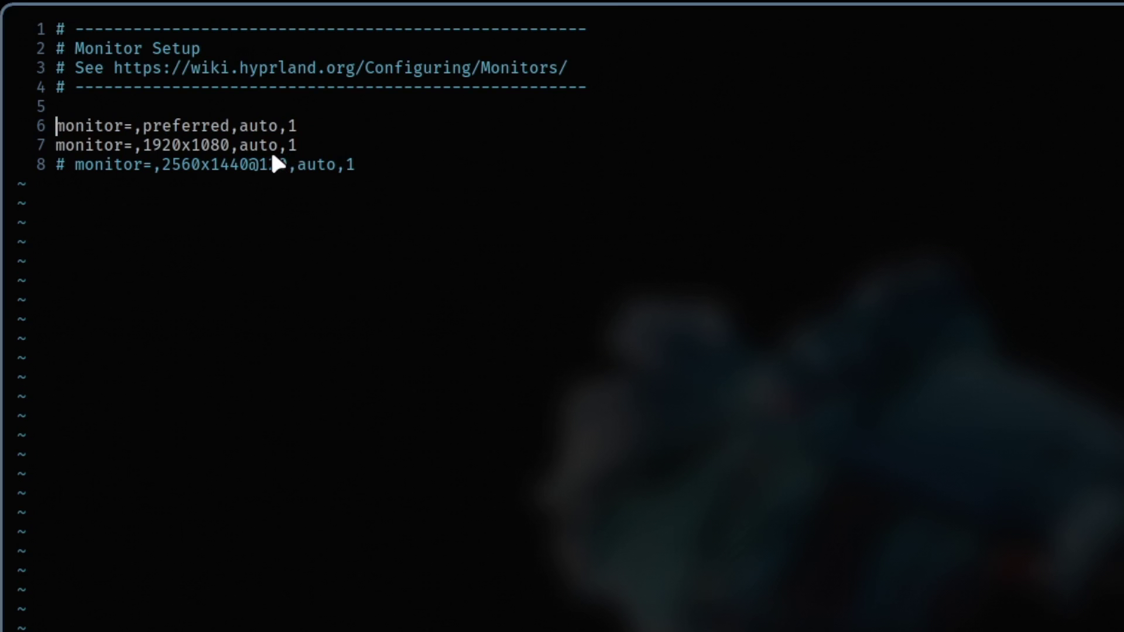
pyautogui.write('jI#')
pyautogui.press('Escape')
pyautogui.press('u')
pyautogui.press('k')
pyautogui.press('.')
pyautogui.press('j')
pyautogui.press('j')
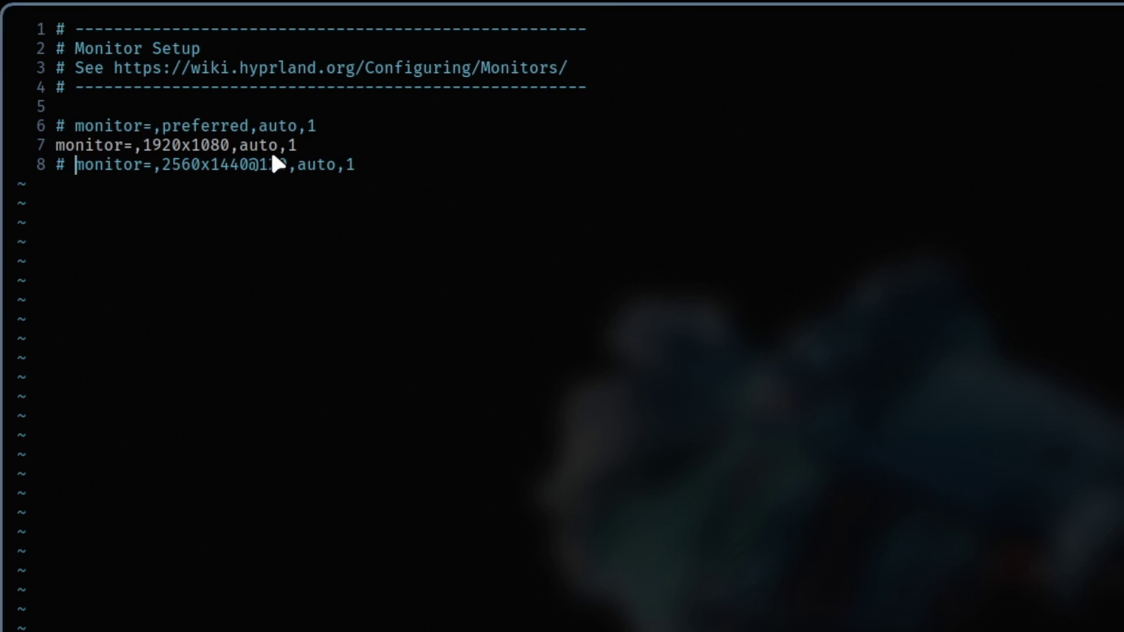
pyautogui.press('BackSpace')
pyautogui.press('BackSpace')
pyautogui.press('Up')
pyautogui.write('#')
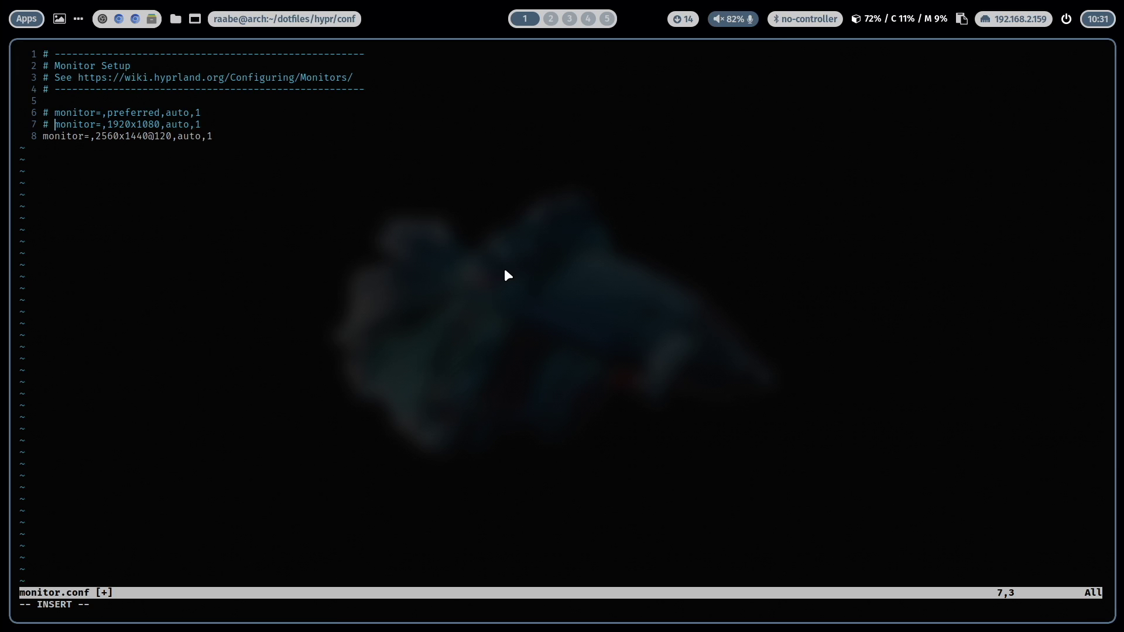
pyautogui.press('super+2')
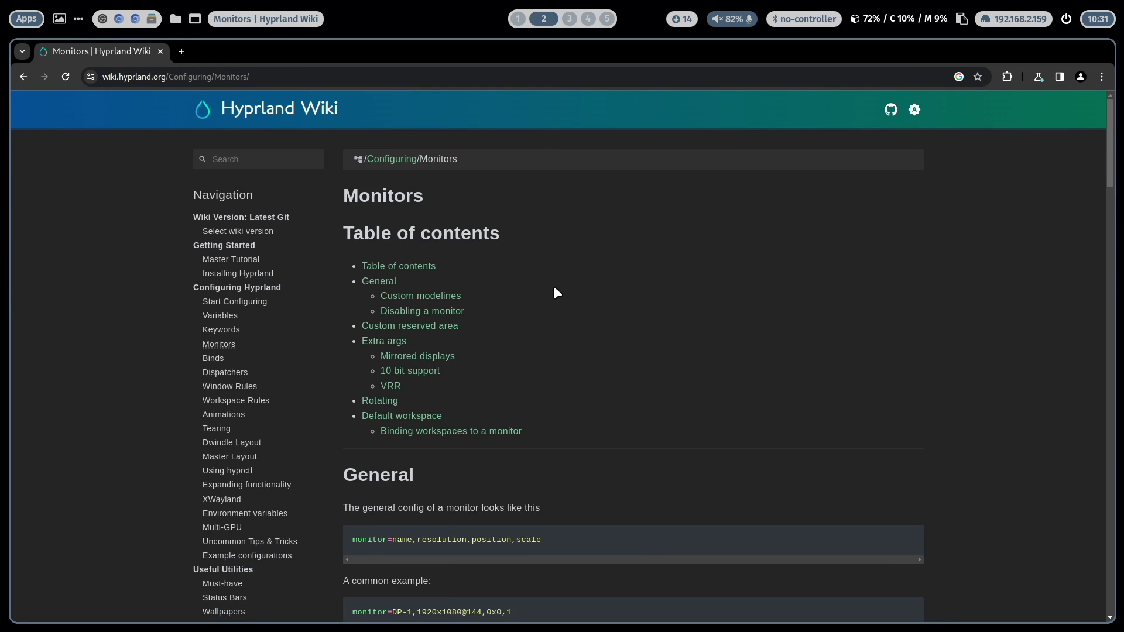
# - Scroll the Monitors page past the positioning examples and Tip box to the preferred/highrr/highres rules
pyautogui.scroll(-3, 632, 337)
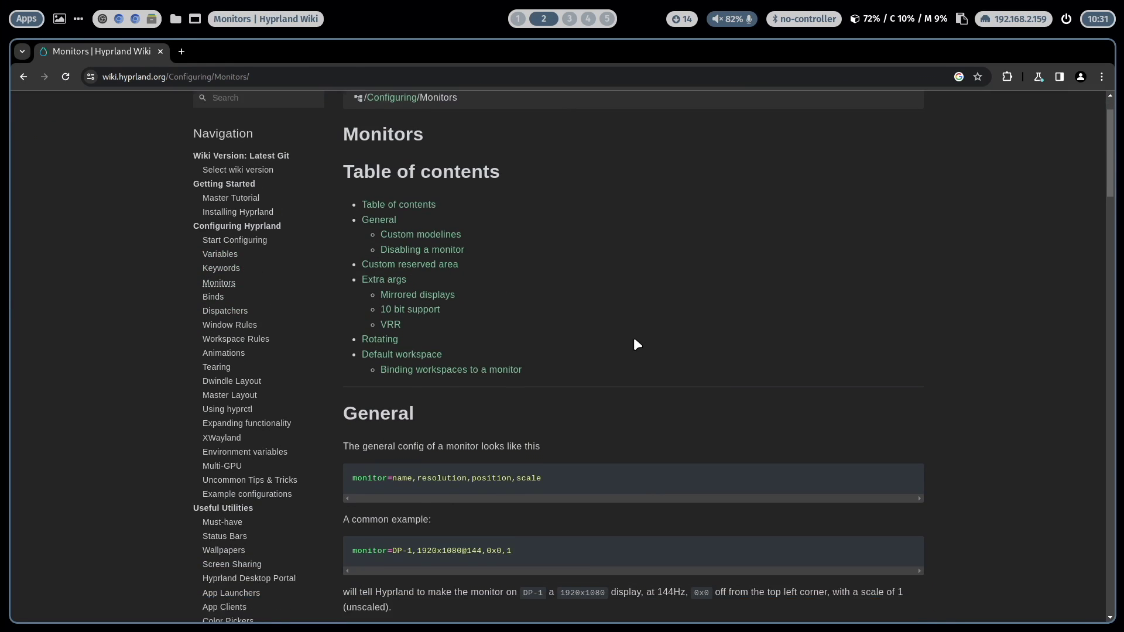
pyautogui.scroll(-1, 635, 333)
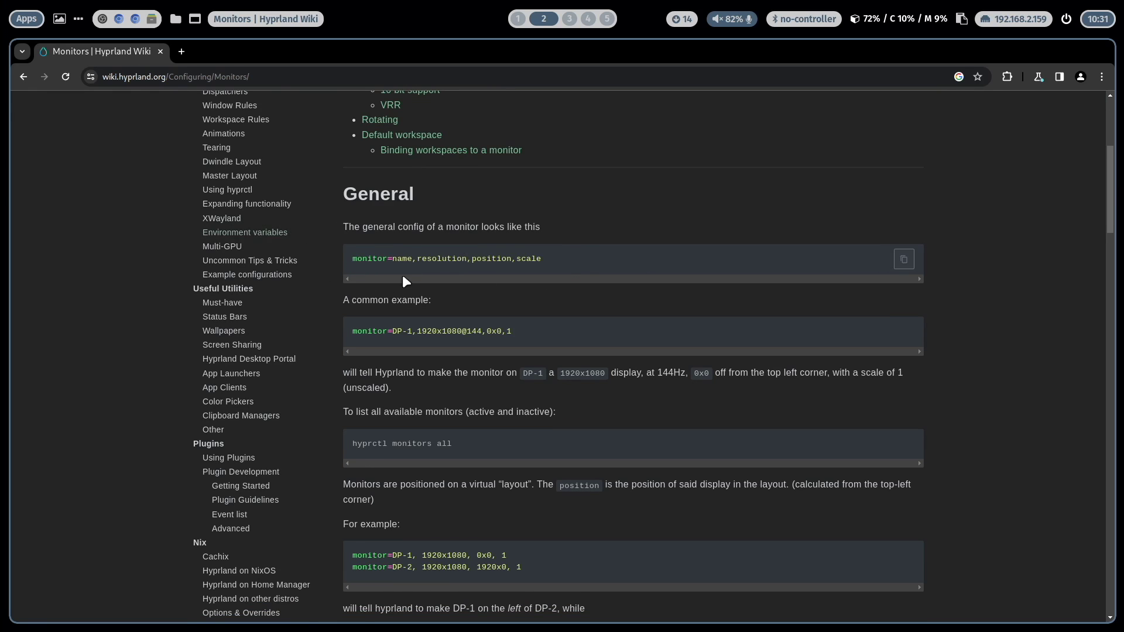
pyautogui.scroll(-3, 539, 270)
pyautogui.scroll(1, 539, 270)
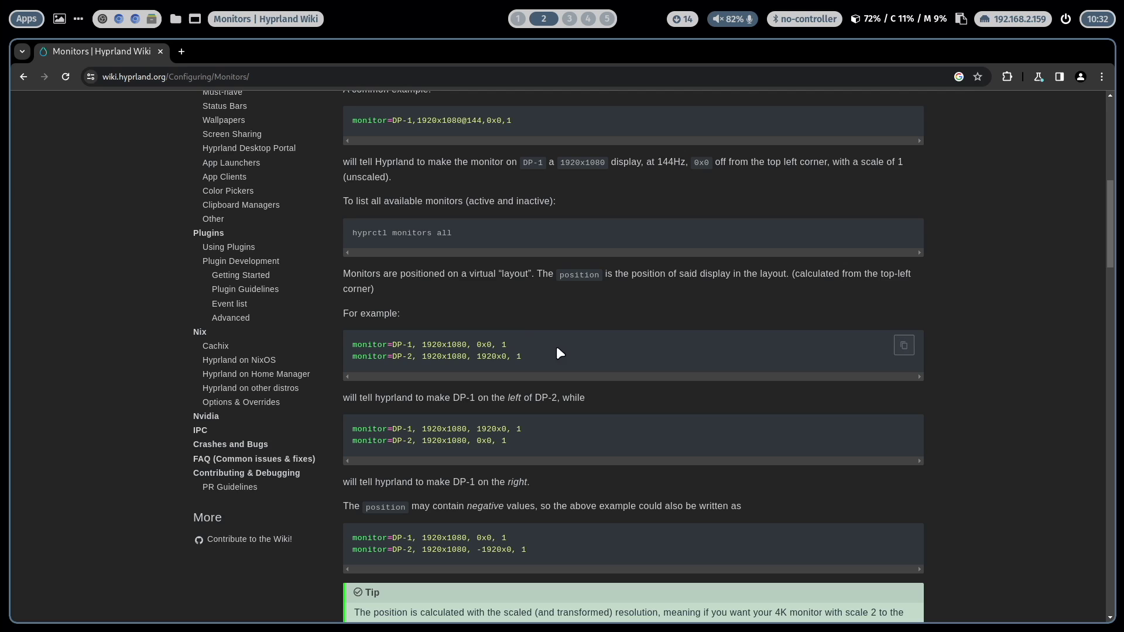
pyautogui.scroll(-2, 565, 351)
pyautogui.scroll(-5, 565, 352)
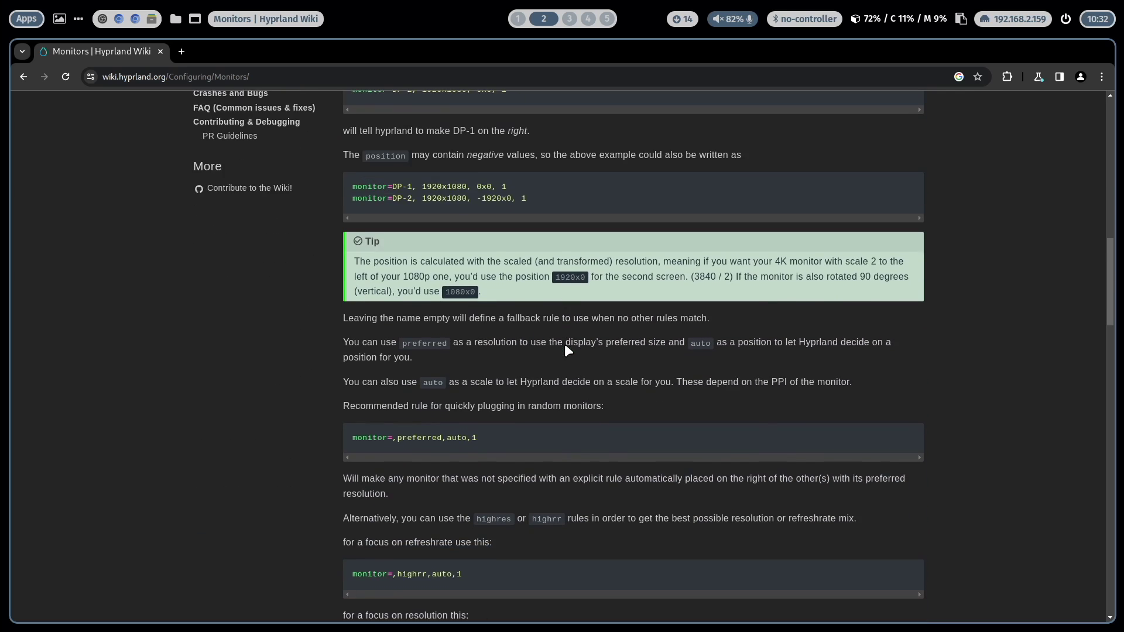
pyautogui.scroll(-2, 565, 346)
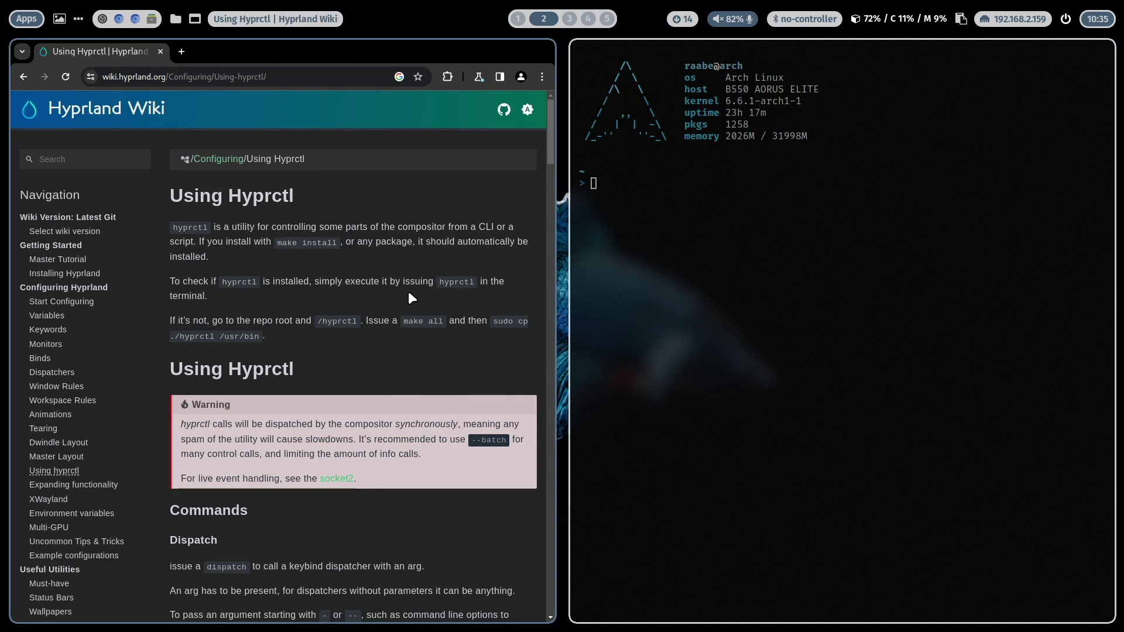
# - Scroll Using Hyprctl to the Keyword examples and deselect the general:border_size 10 example
pyautogui.scroll(-6, 409, 291)
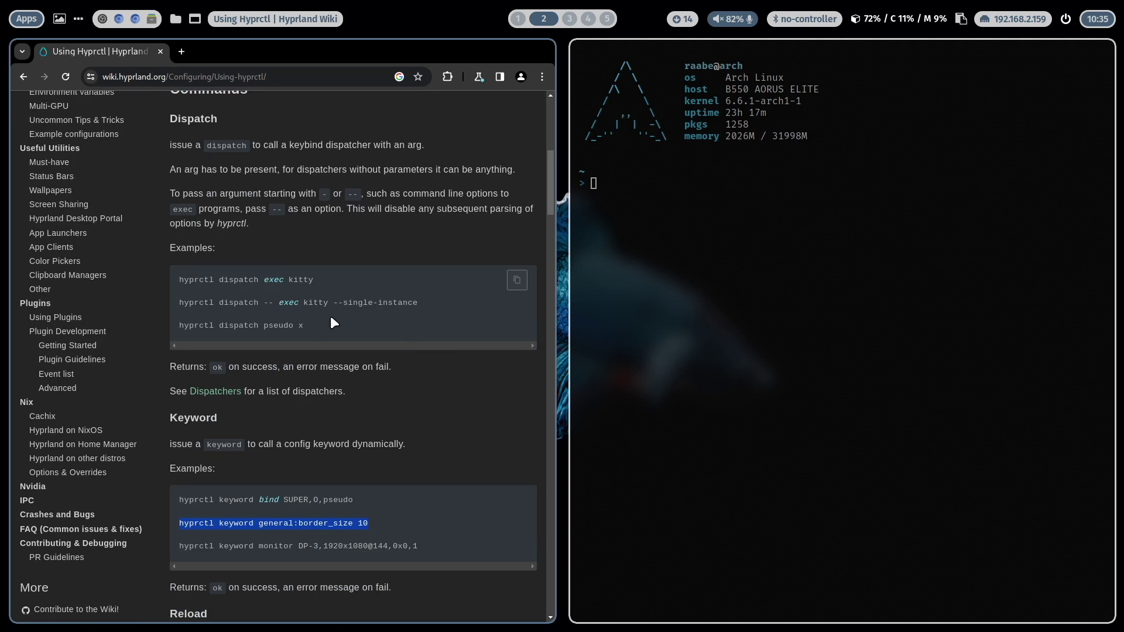
pyautogui.scroll(-3, 318, 314)
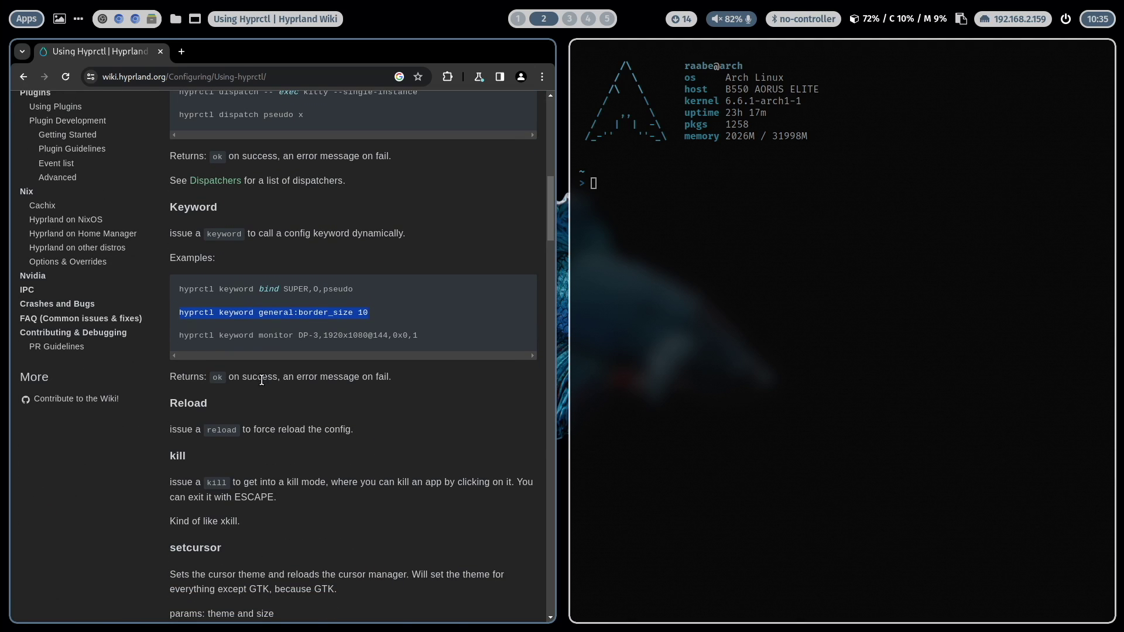
pyautogui.click(262, 379)
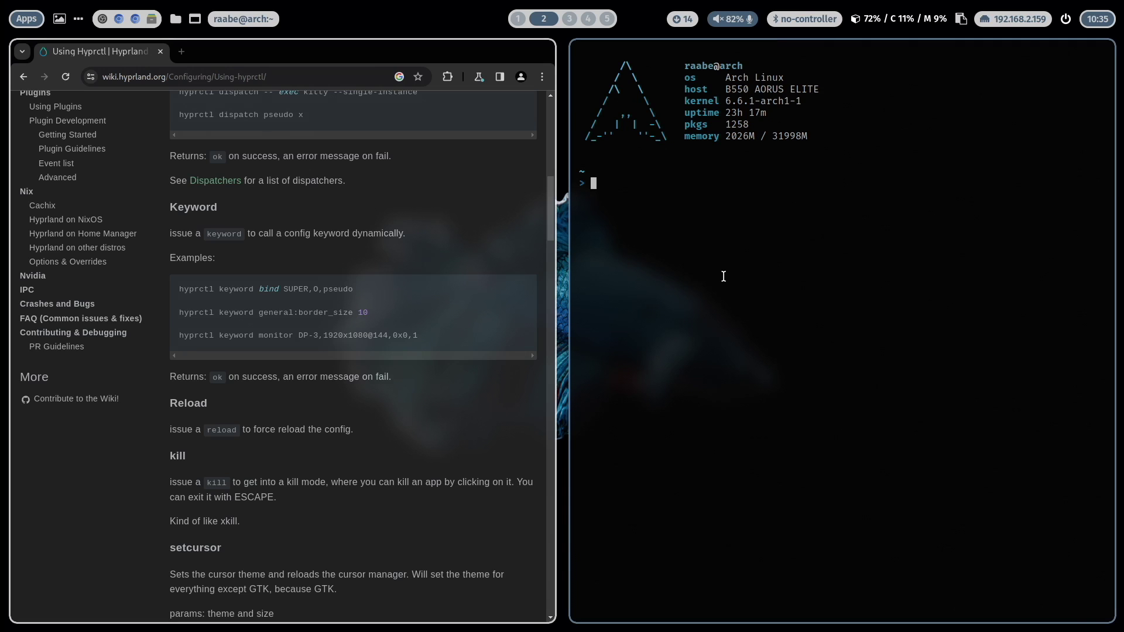
# - Run 'hyprctl keyword general:border_size 10', then rerun it with 3
pyautogui.write('hyprctl keyword general:border_size 10')
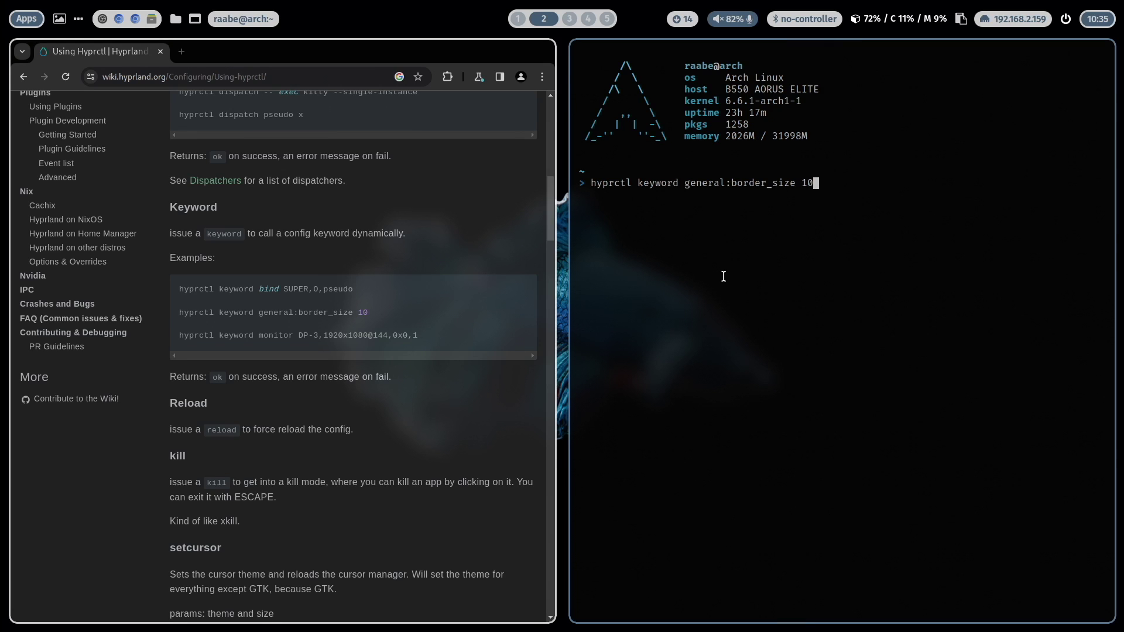
pyautogui.press('Return')
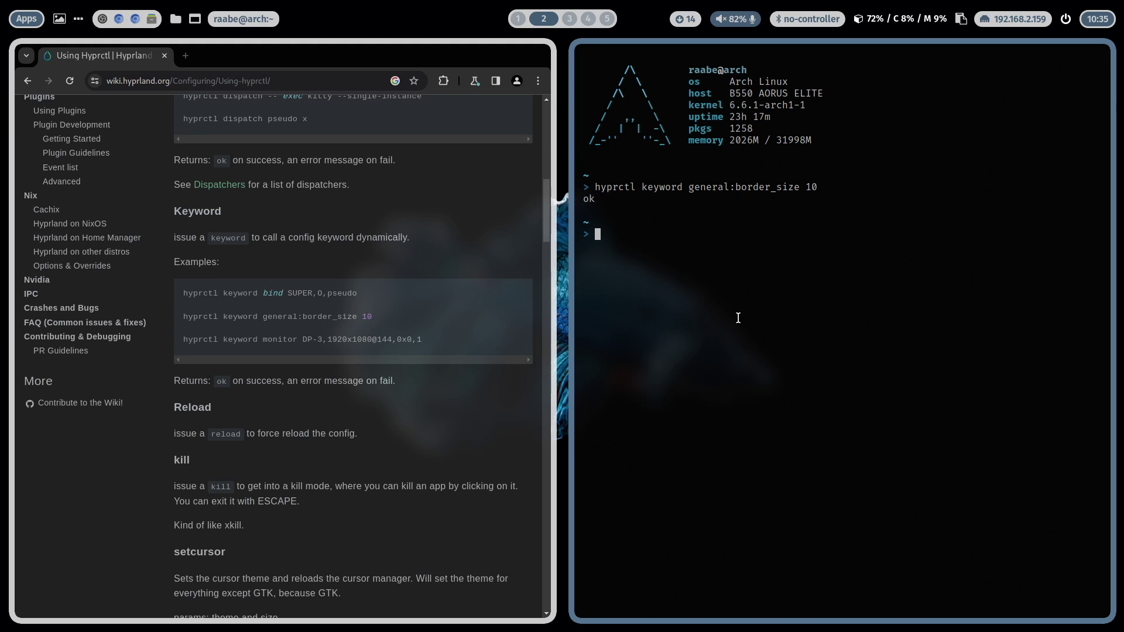
pyautogui.press('Up')
pyautogui.press('BackSpace')
pyautogui.press('BackSpace')
pyautogui.write('3')
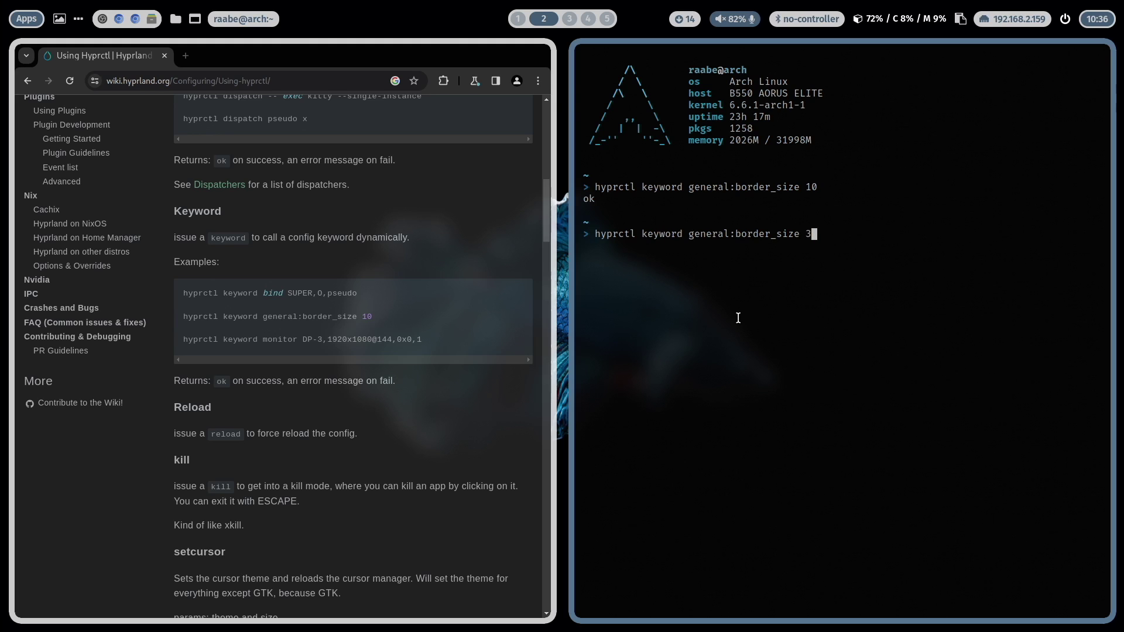
pyautogui.press('Return')
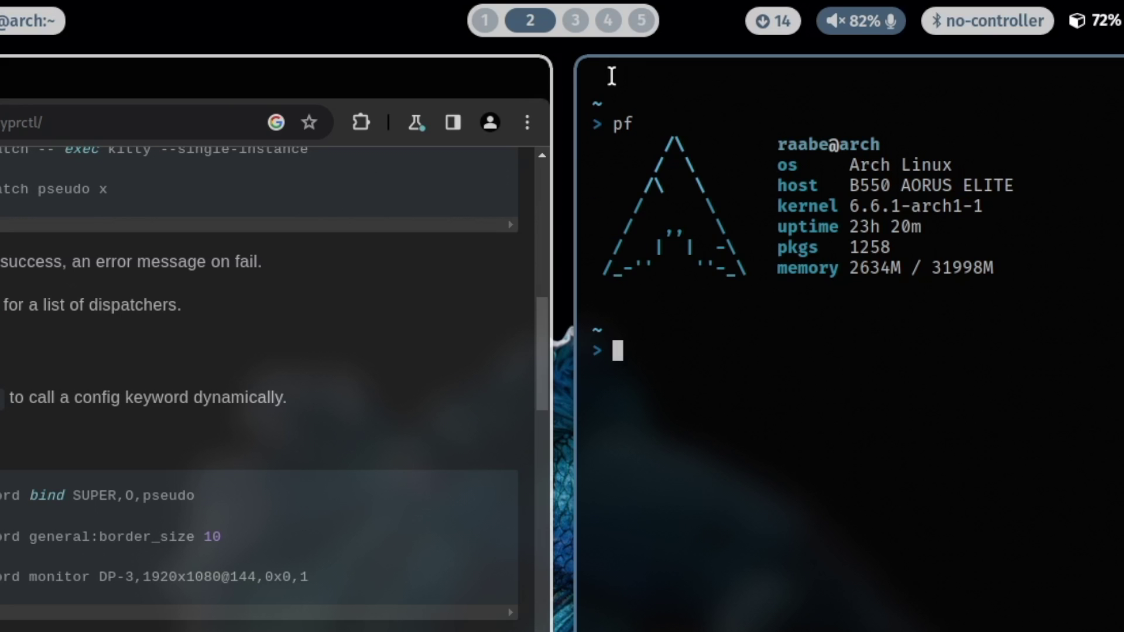
# - Rerun 'hyprctl keyword decoration:rounding' with values 0, 10 and 20
pyautogui.press('Up')
pyautogui.press('Up')
pyautogui.press('BackSpace')
pyautogui.press('BackSpace')
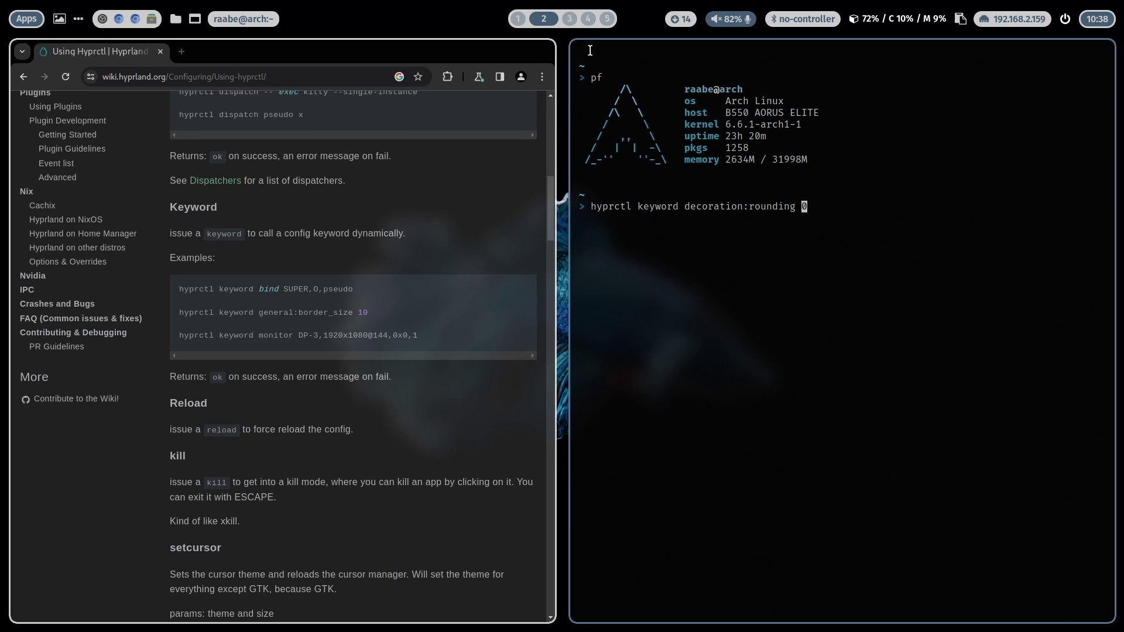
pyautogui.write('0')
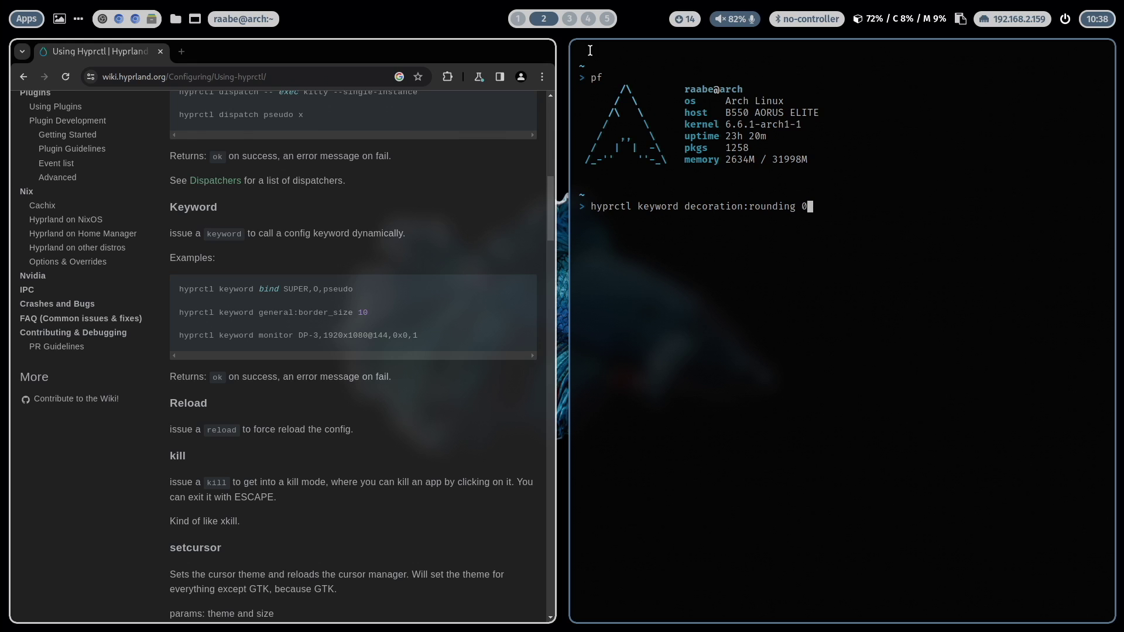
pyautogui.press('Return')
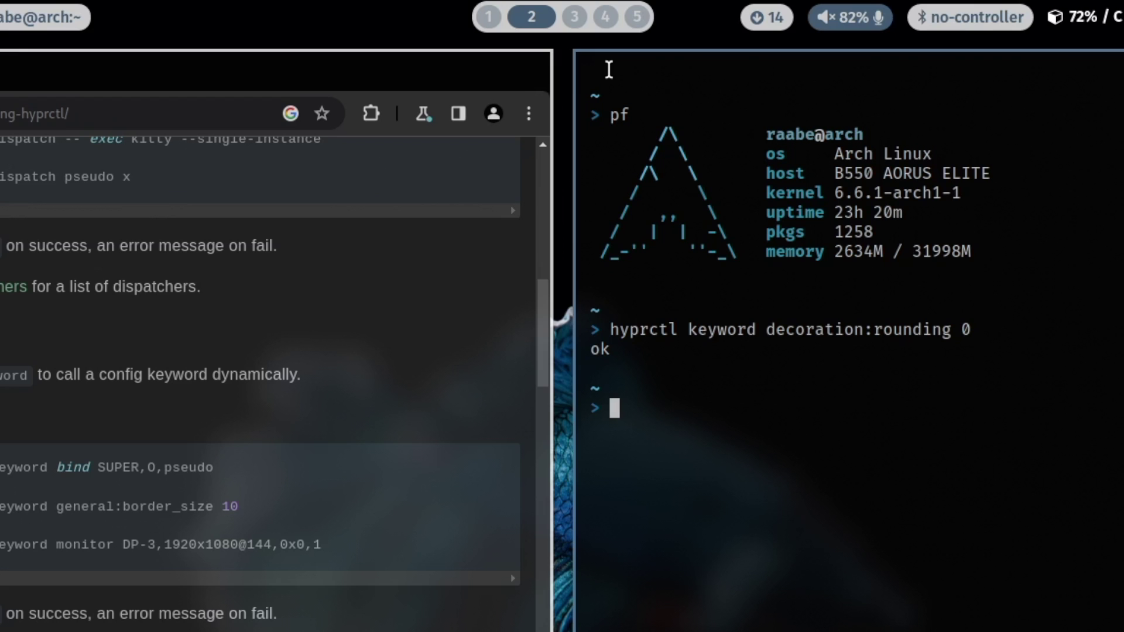
pyautogui.press('Up')
pyautogui.press('BackSpace')
pyautogui.write('10')
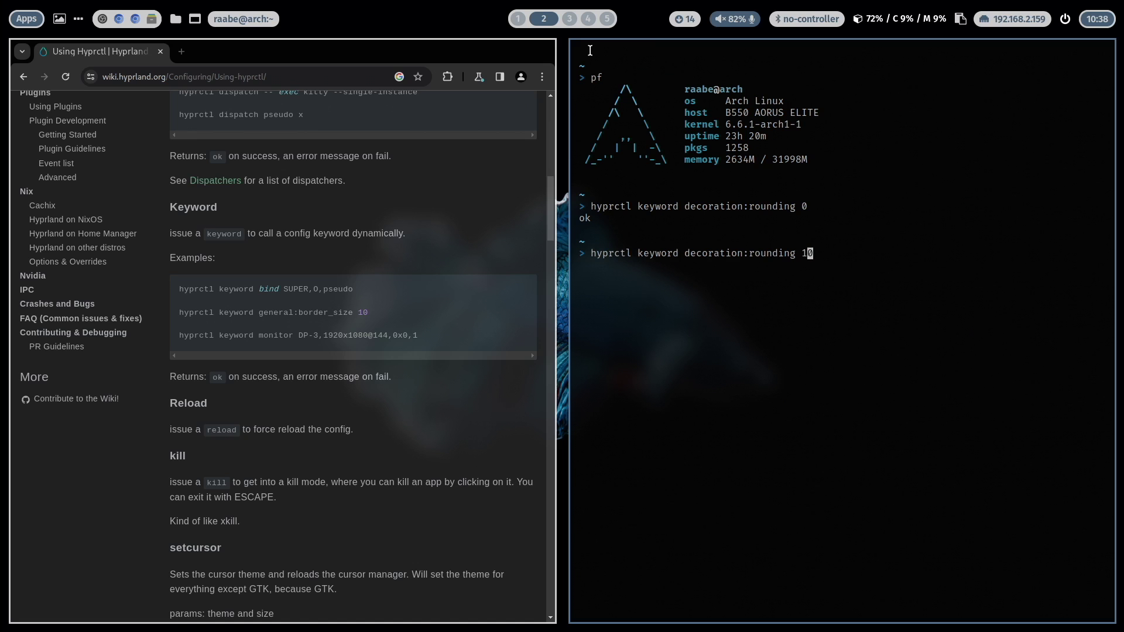
pyautogui.press('Return')
pyautogui.press('Up')
pyautogui.press('BackSpace')
pyautogui.press('BackSpace')
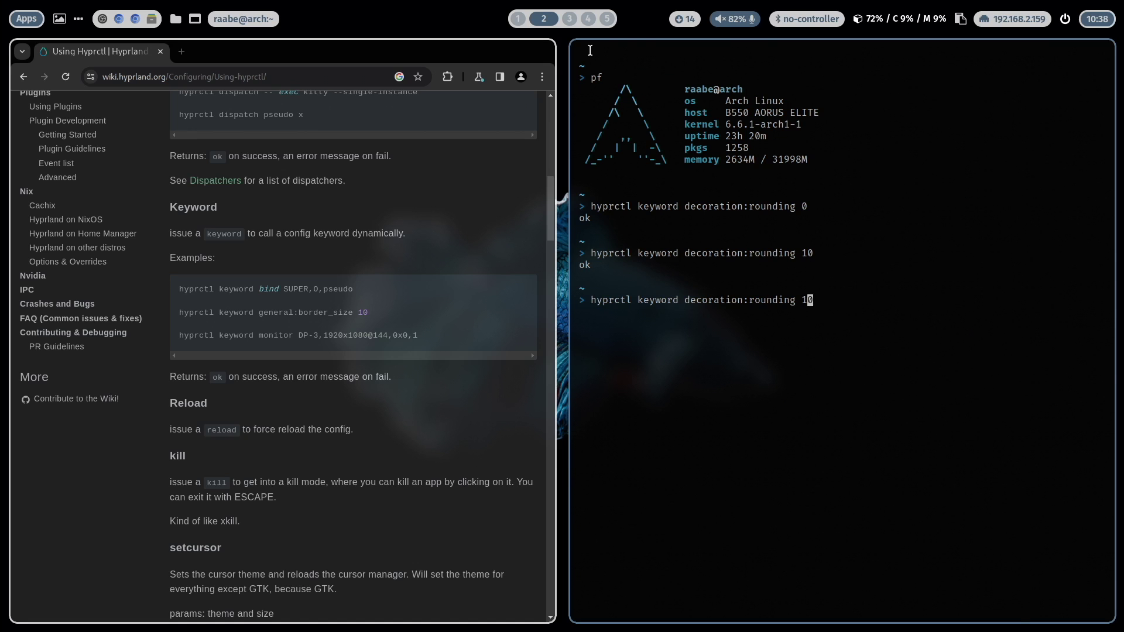
pyautogui.write('20')
pyautogui.press('Return')
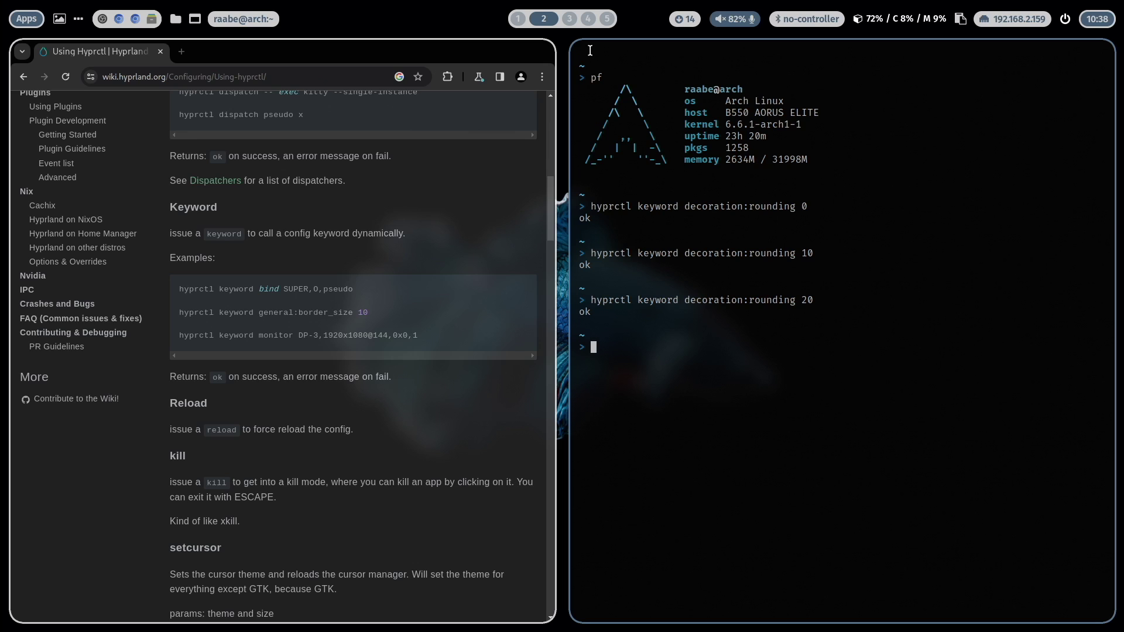
pyautogui.scroll(10, 347, 195)
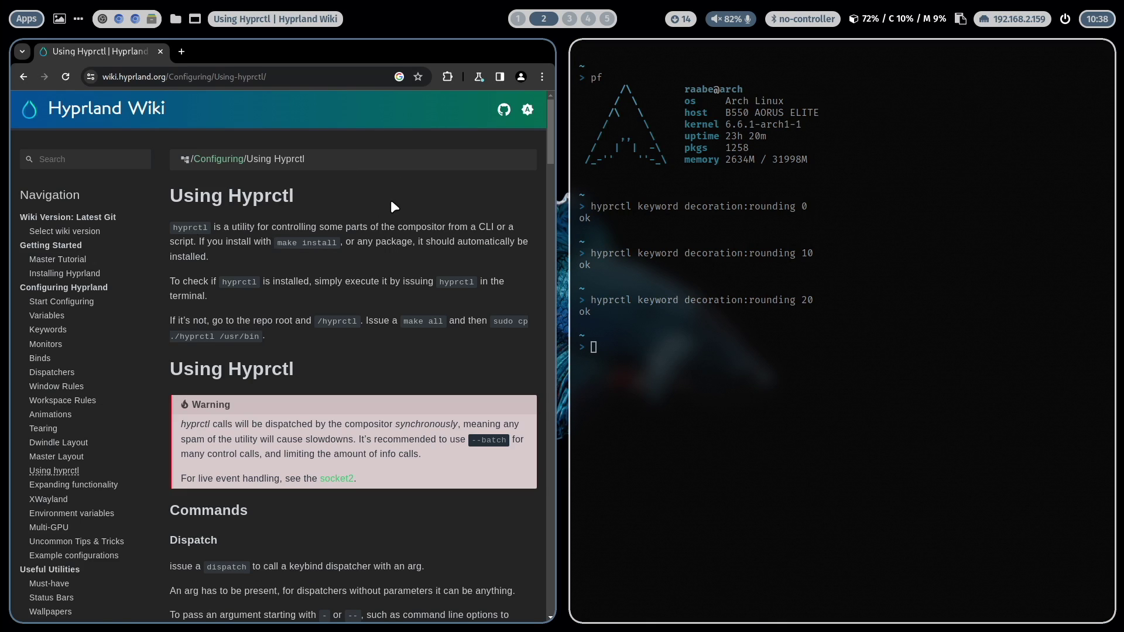
pyautogui.scroll(-7, 391, 202)
pyautogui.scroll(-6, 391, 203)
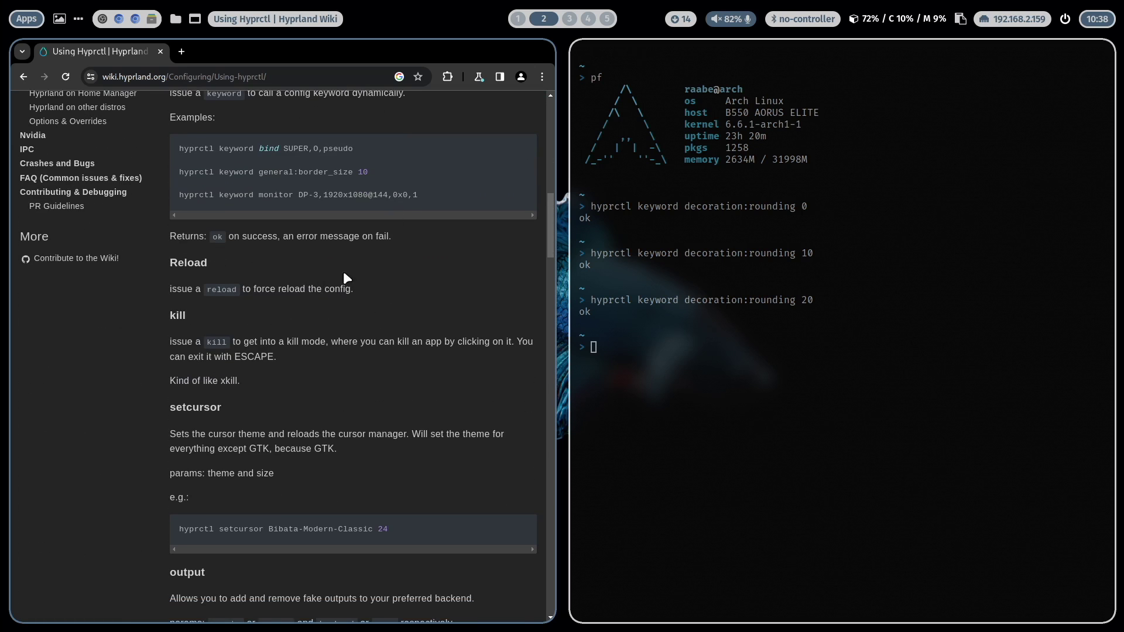
pyautogui.scroll(-1, 296, 290)
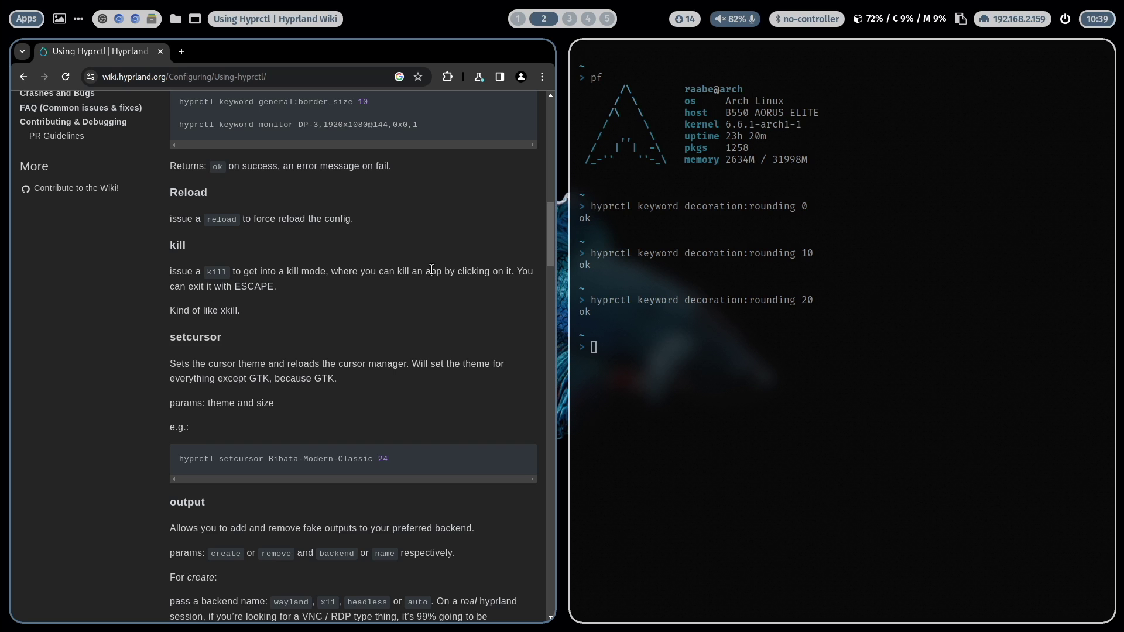
pyautogui.scroll(-3, 384, 284)
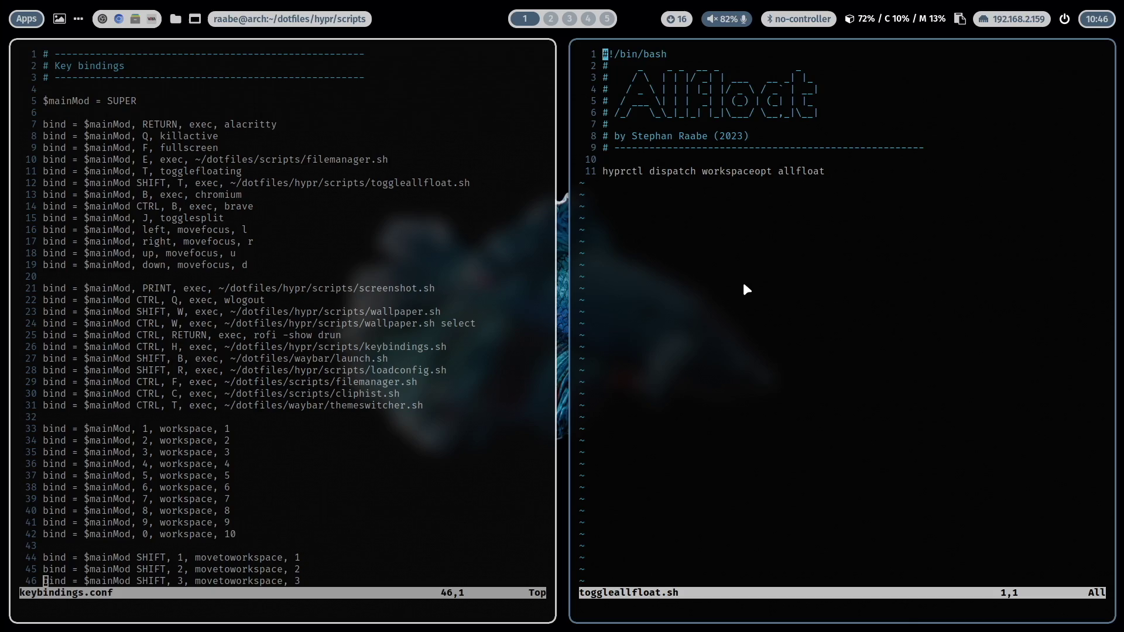
pyautogui.moveTo(849, 313); pyautogui.dragTo(323, 385)
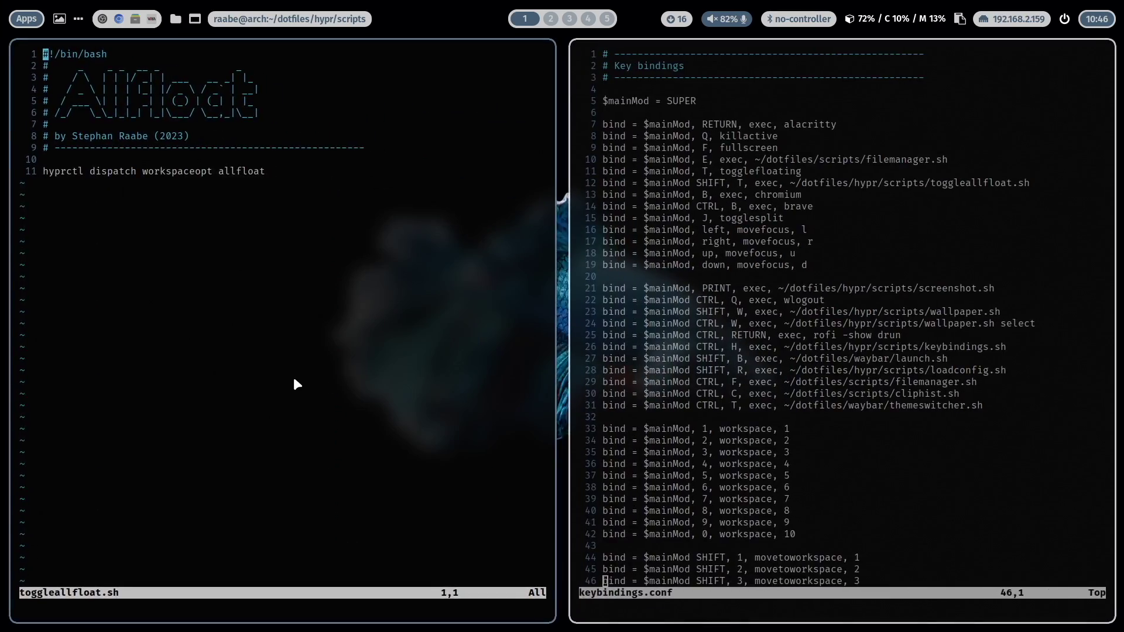
pyautogui.press('super+t')
pyautogui.press('super+t')
pyautogui.press('super+shift+t')
pyautogui.press('super+shift+t')
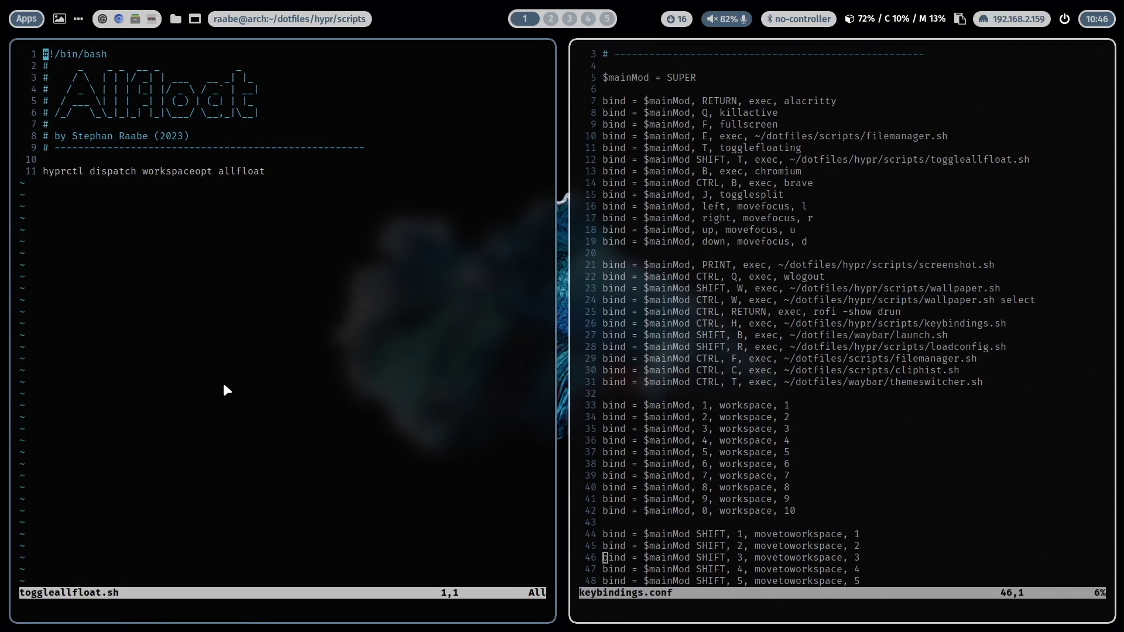
pyautogui.press('super+t')
pyautogui.press('super+t')
pyautogui.press('super+shift+t')
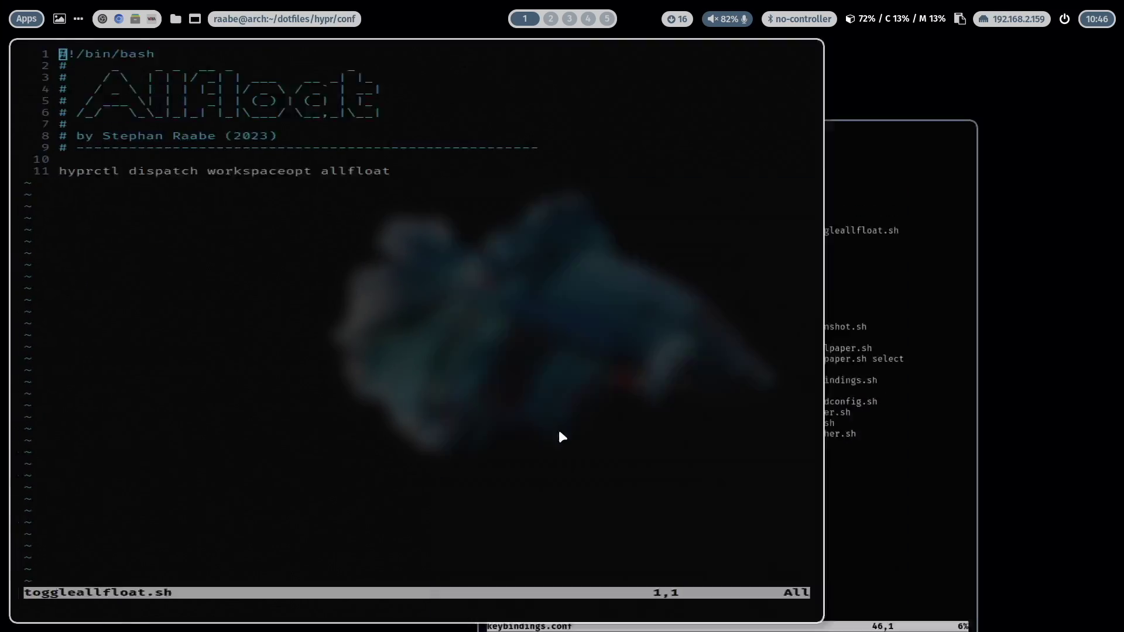
pyautogui.press('super+shift+t')
pyautogui.moveTo(276, 441); pyautogui.dragTo(722, 432)
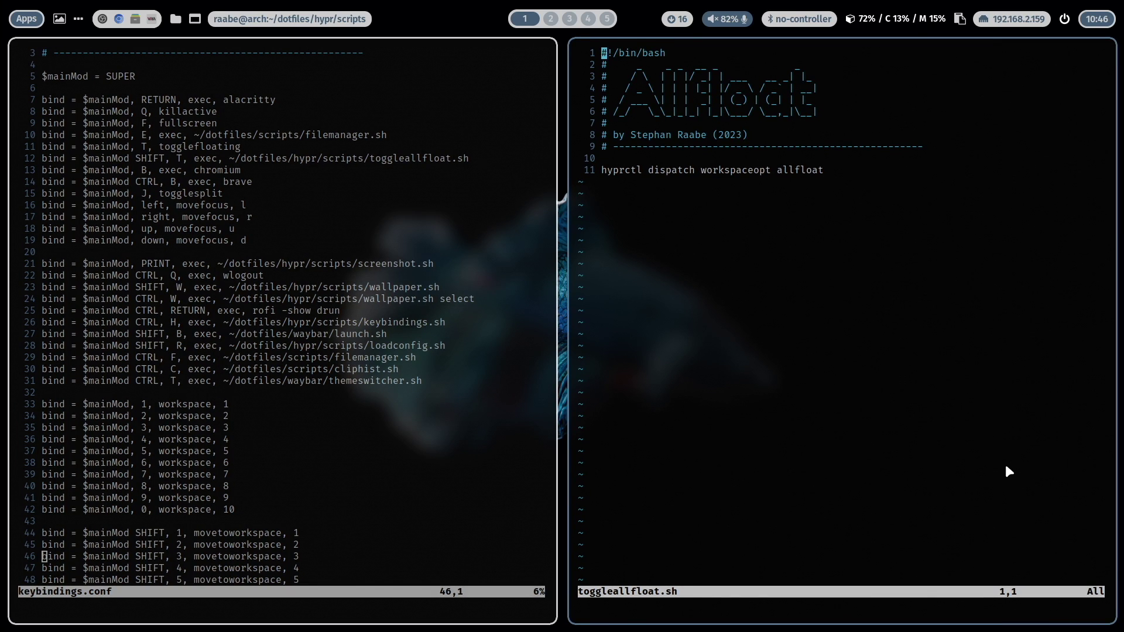
pyautogui.press('super+shift+t')
pyautogui.moveTo(97, 440); pyautogui.dragTo(644, 450)
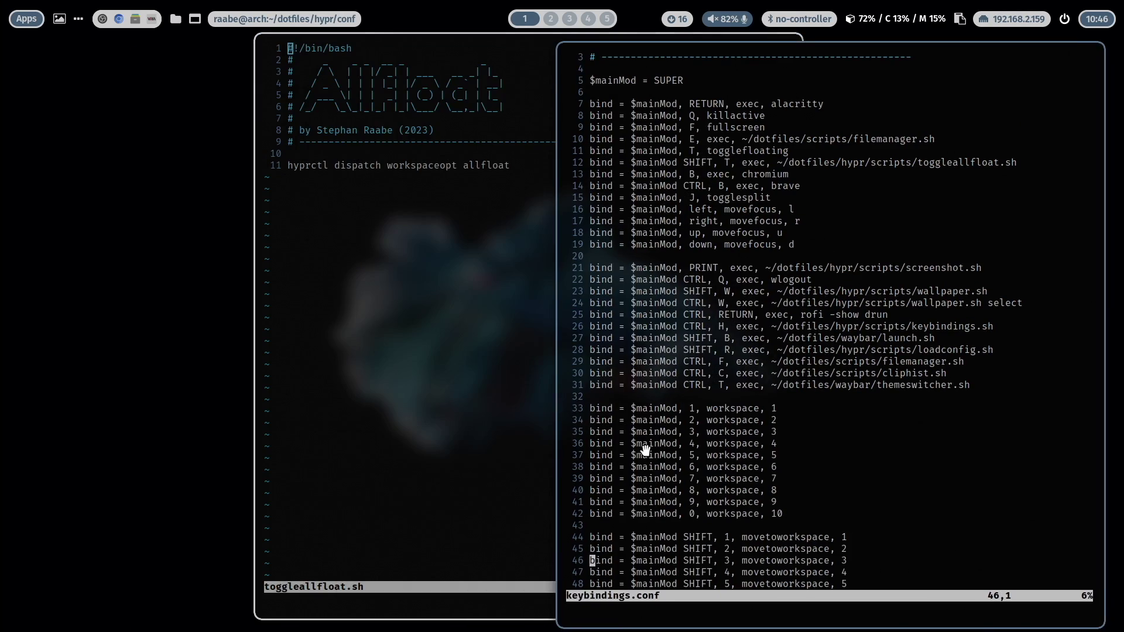
pyautogui.moveTo(457, 443); pyautogui.dragTo(343, 432)
pyautogui.moveTo(602, 595); pyautogui.dragTo(523, 370)
pyautogui.moveTo(427, 240); pyautogui.dragTo(389, 379)
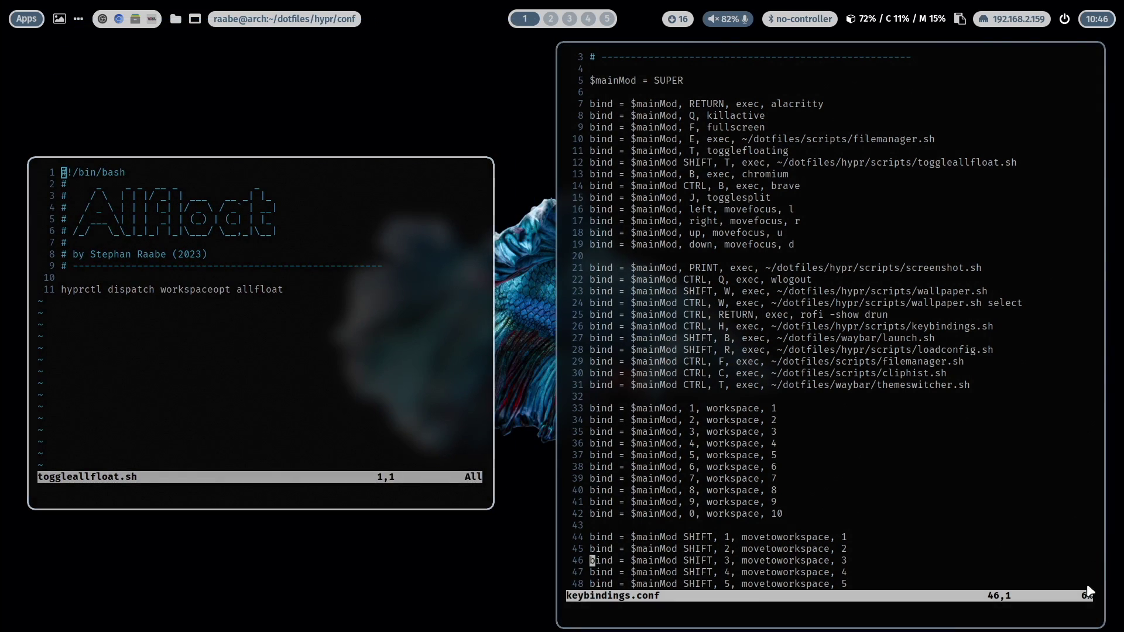
pyautogui.moveTo(580, 625); pyautogui.dragTo(727, 381)
pyautogui.moveTo(1048, 218); pyautogui.dragTo(999, 251)
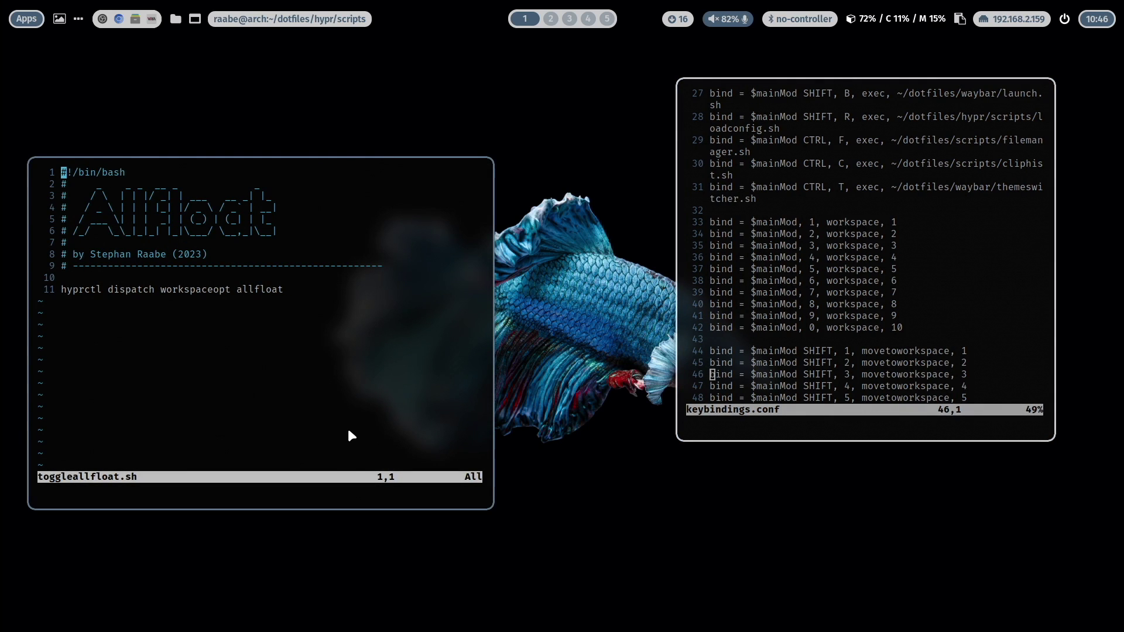
pyautogui.press('super+shift+t')
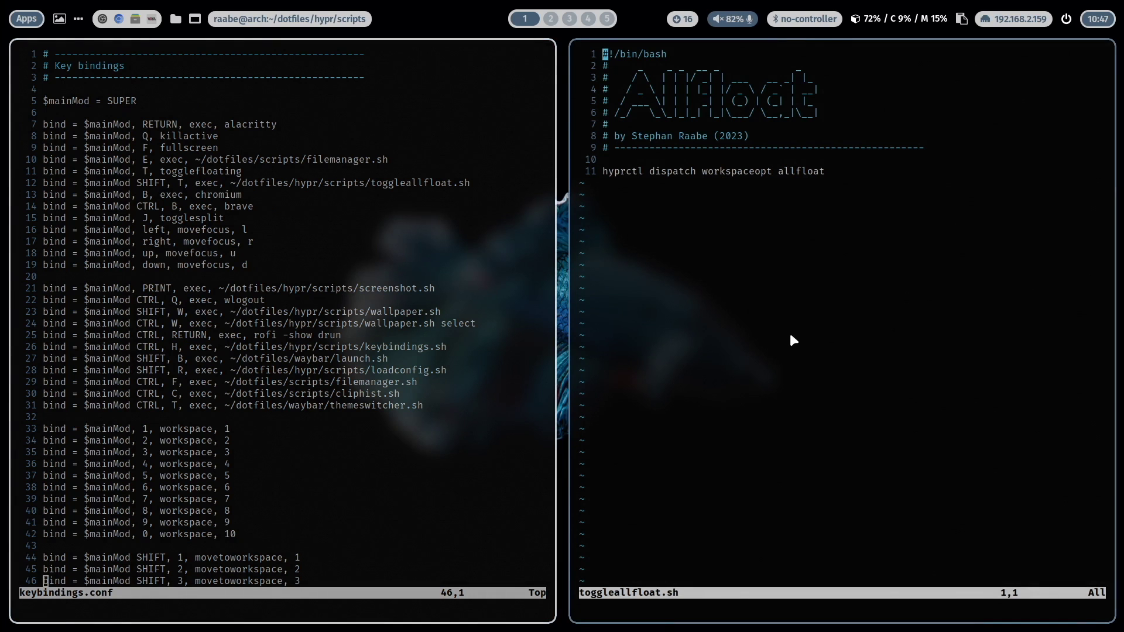
pyautogui.press('super+t')
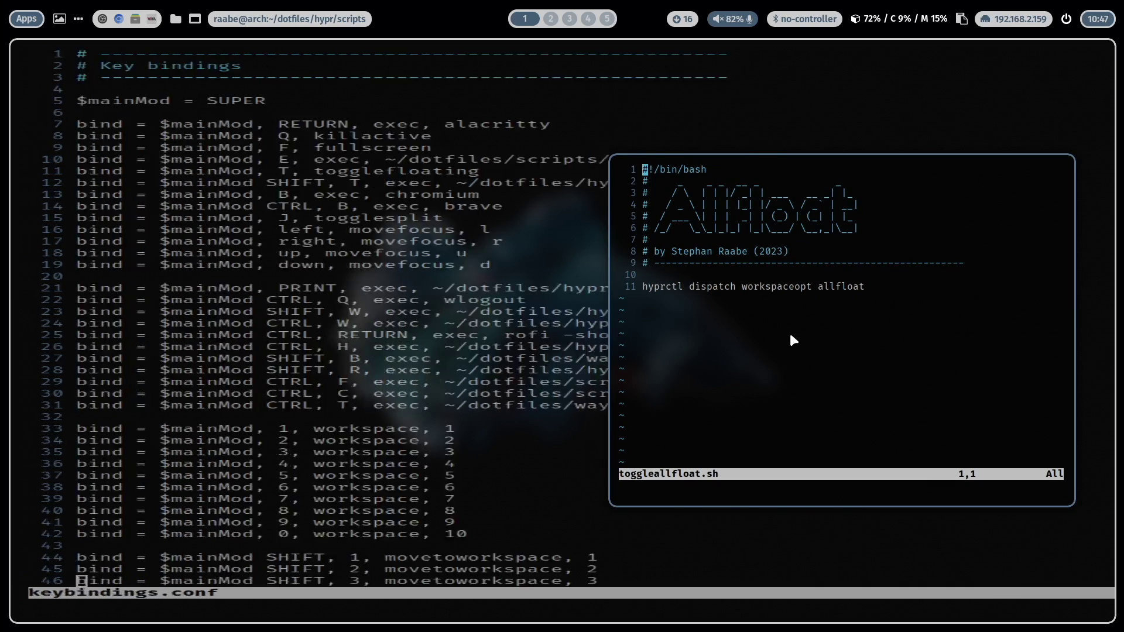
pyautogui.press('super+t')
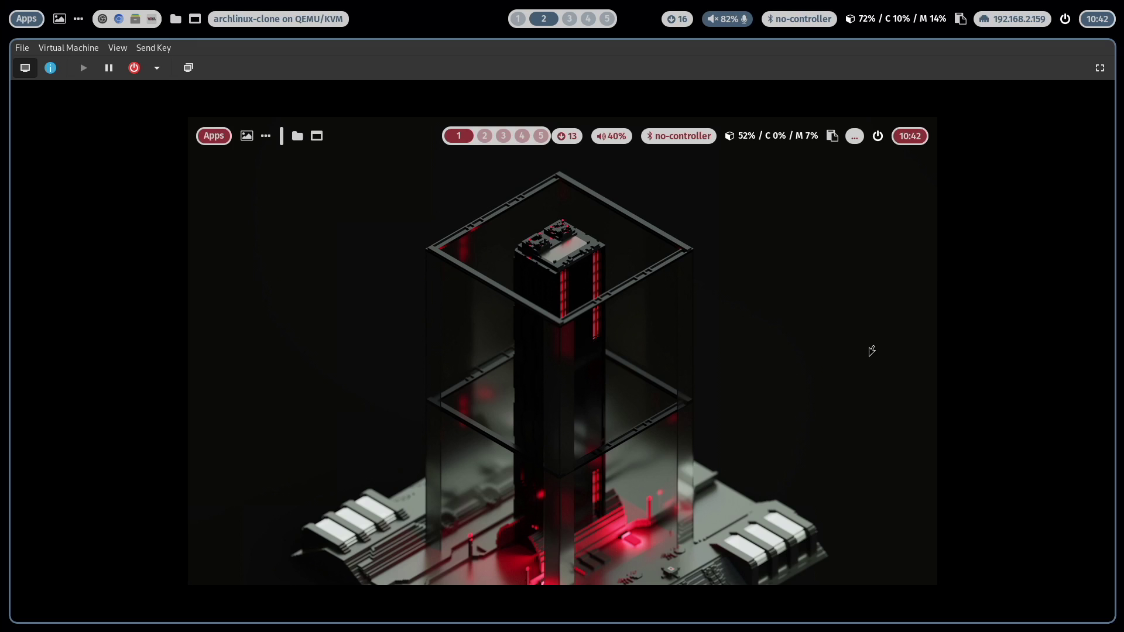
pyautogui.press('super+Return')
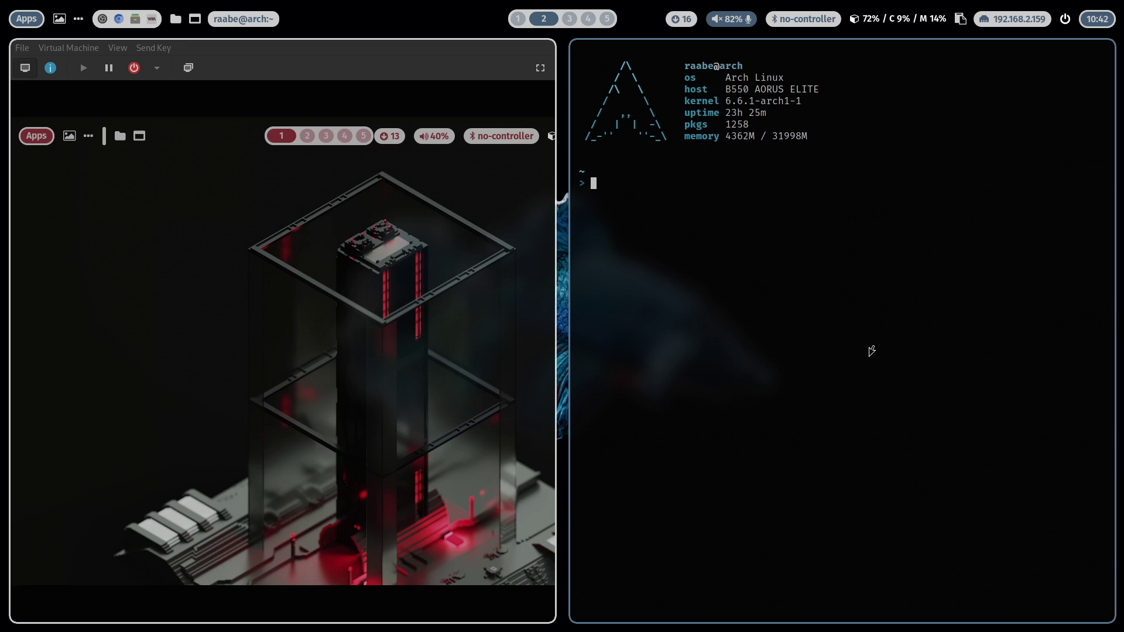
pyautogui.press('super+q')
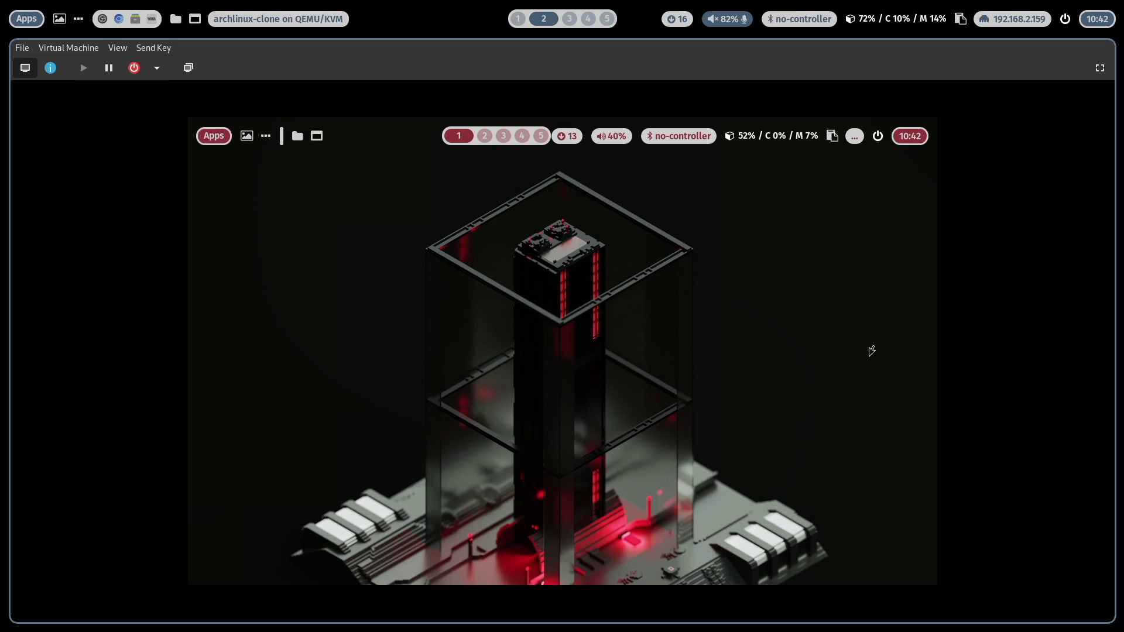
pyautogui.press('super+1')
pyautogui.press('super+2')
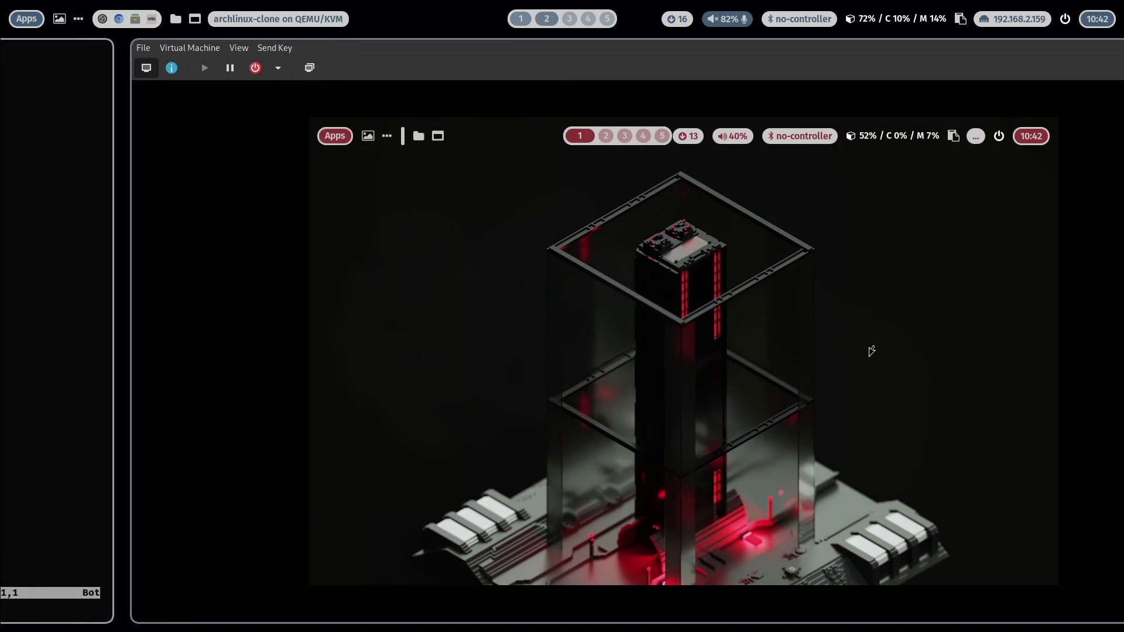
pyautogui.press('super+1')
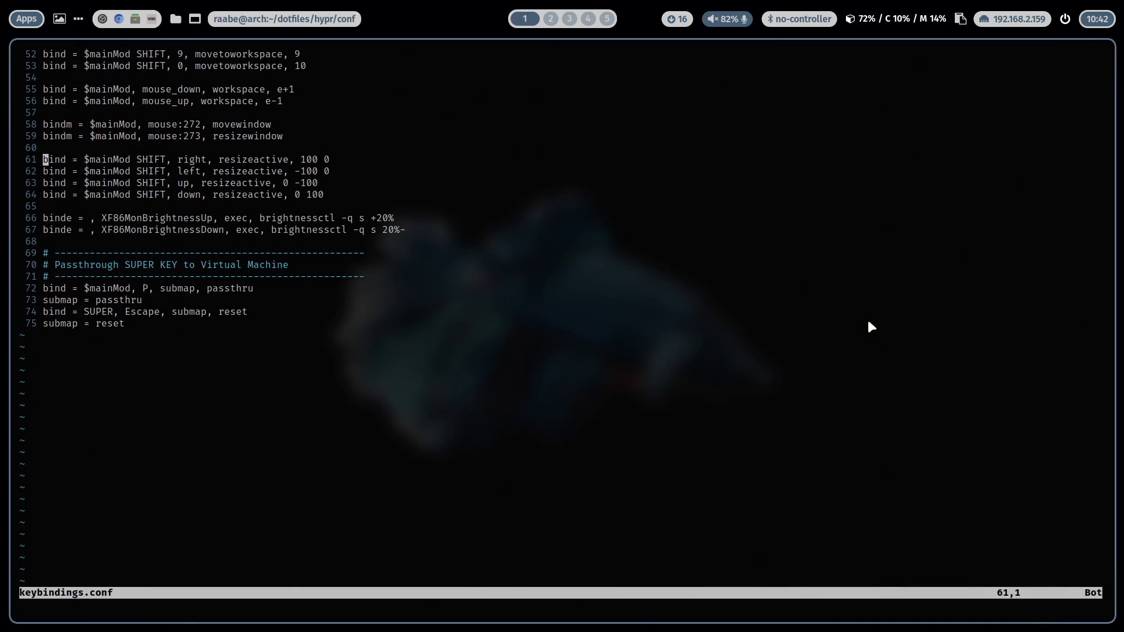
pyautogui.press('super+2')
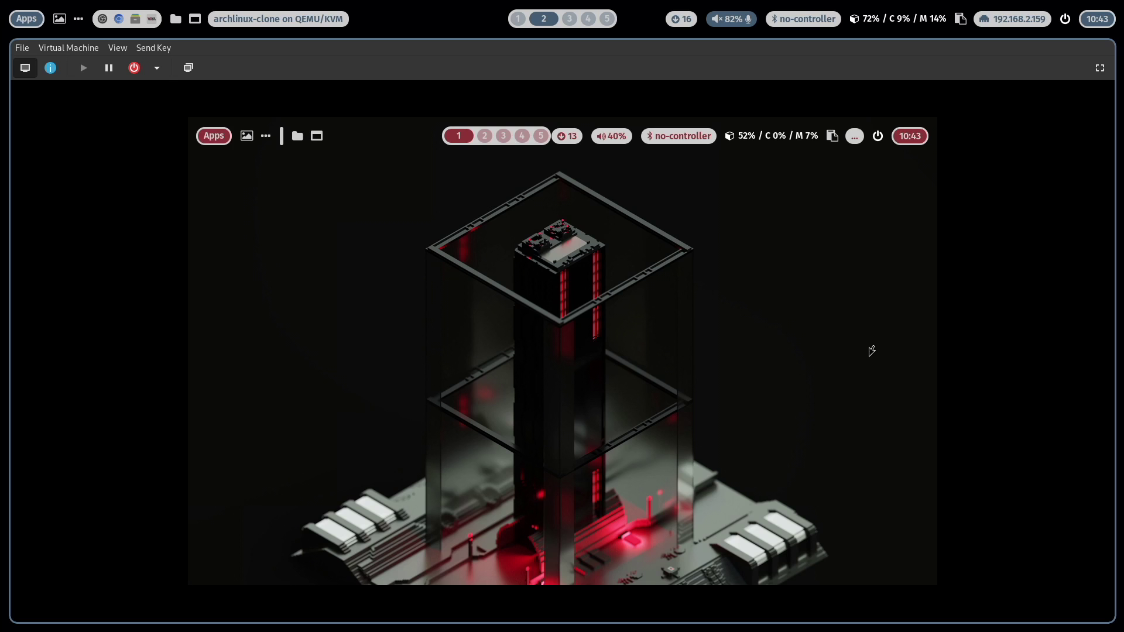
# - Open a guest terminal, flip guest workspaces 2 and 1, then open a host terminal beside the VM
pyautogui.press('super+Return')
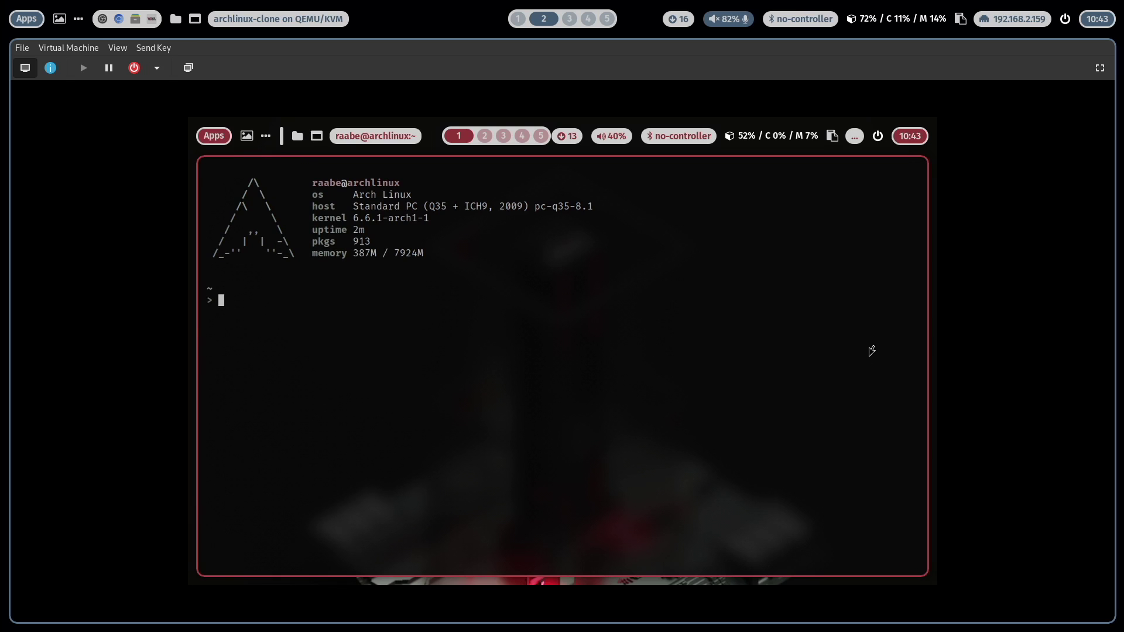
pyautogui.press('super+2')
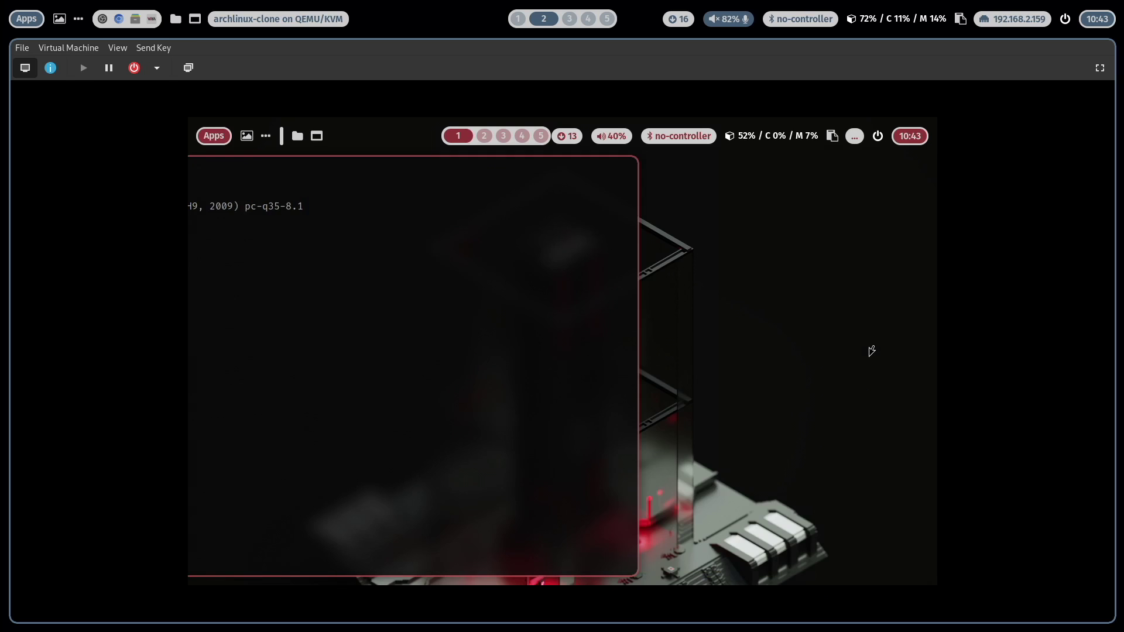
pyautogui.press('super+1')
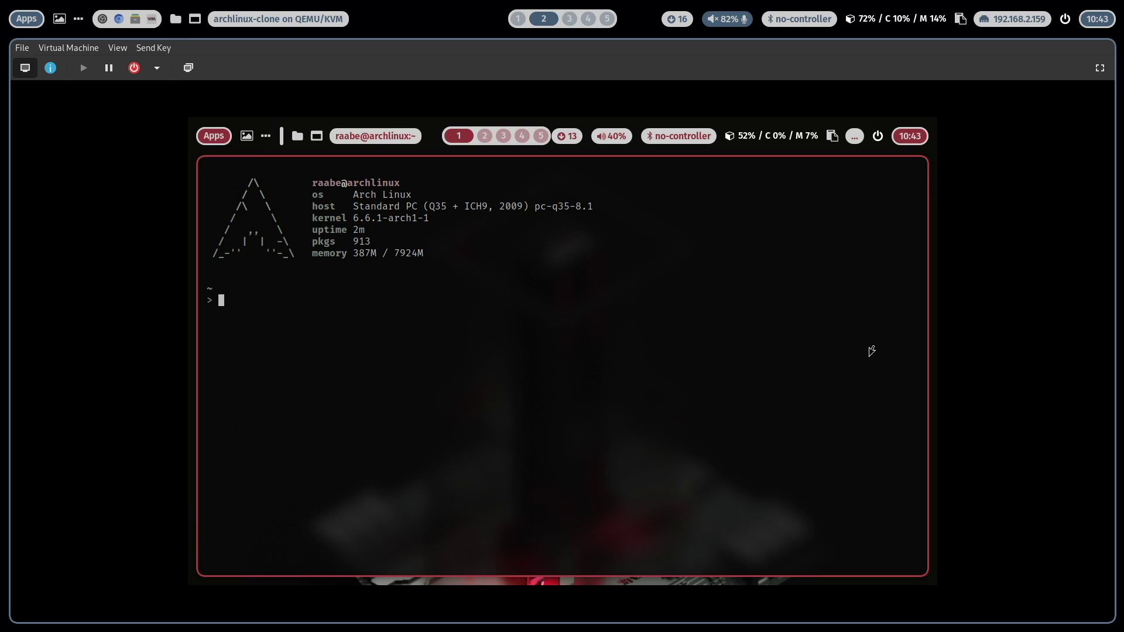
pyautogui.press('super+Return')
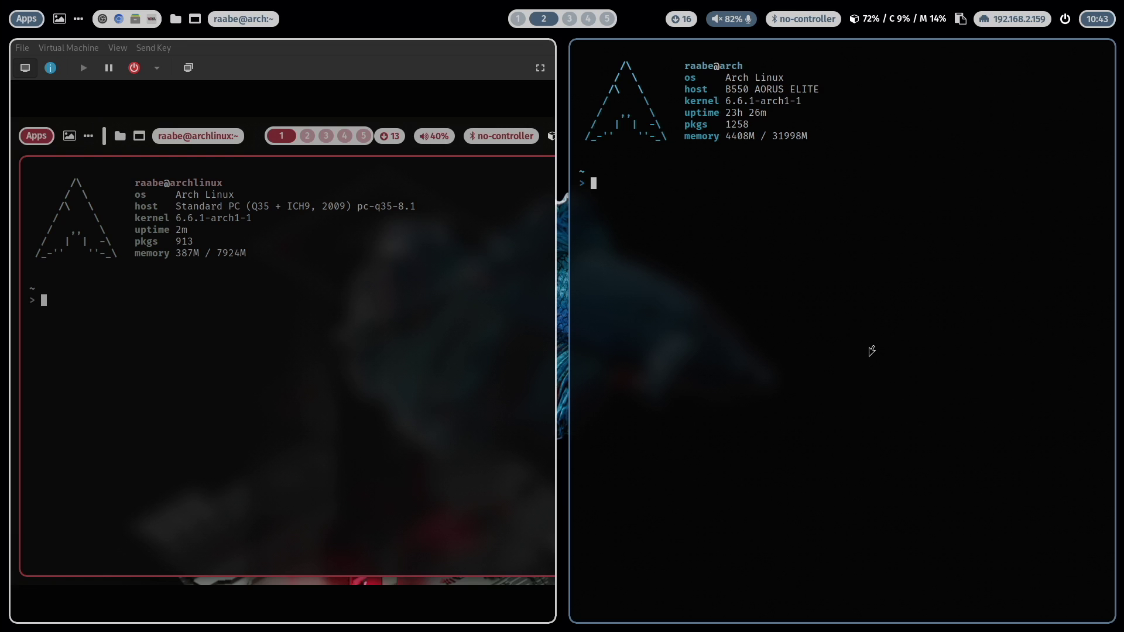
# - Switch to workspace 1 showing keybindings.conf in Vim
pyautogui.press('super+1')
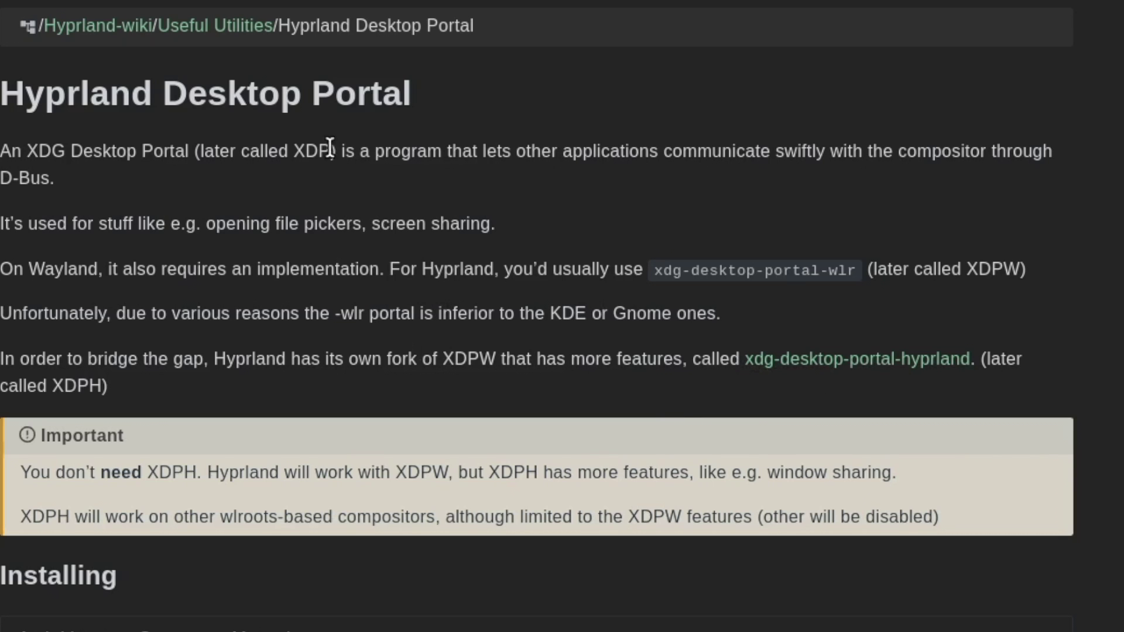
# - Scroll the Desktop Portal page to Installing, then go to workspace 1 with xdg.sh and autostart.conf
pyautogui.scroll(-3, 346, 280)
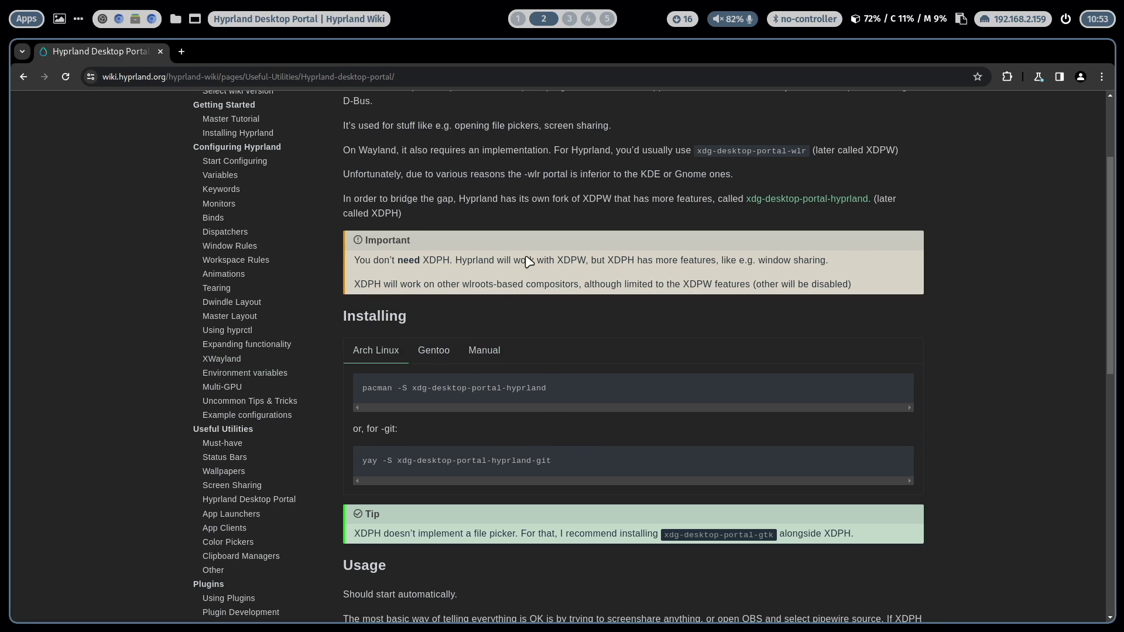
pyautogui.press('super+1')
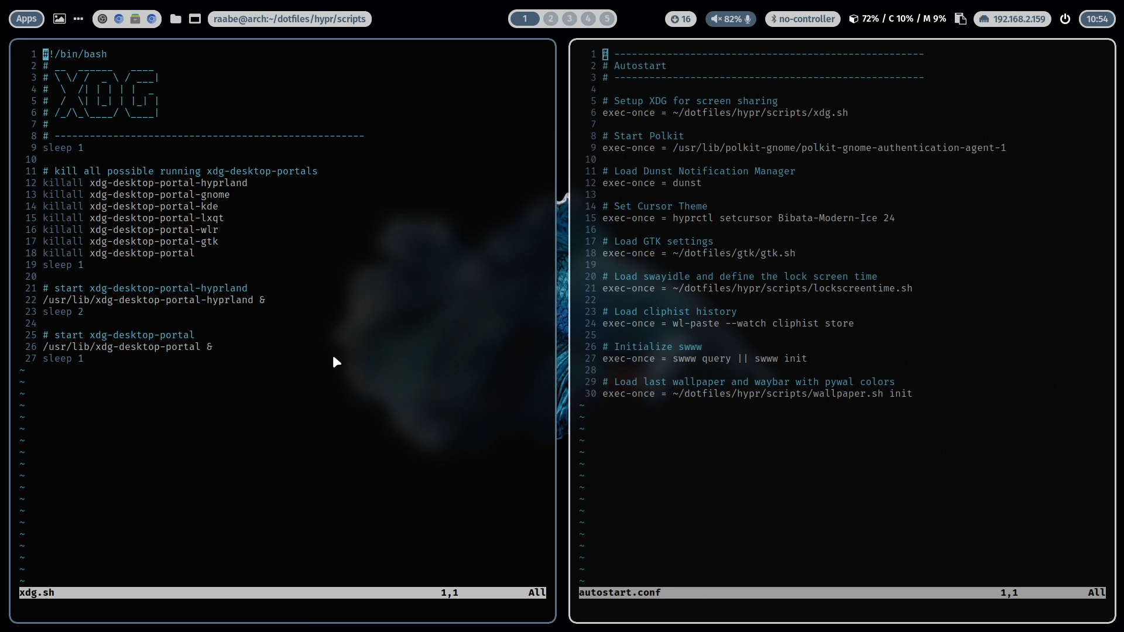
# - Go to OBS on workspace 5 and select the Screen Capture (PipeWire) source
pyautogui.press('super+5')
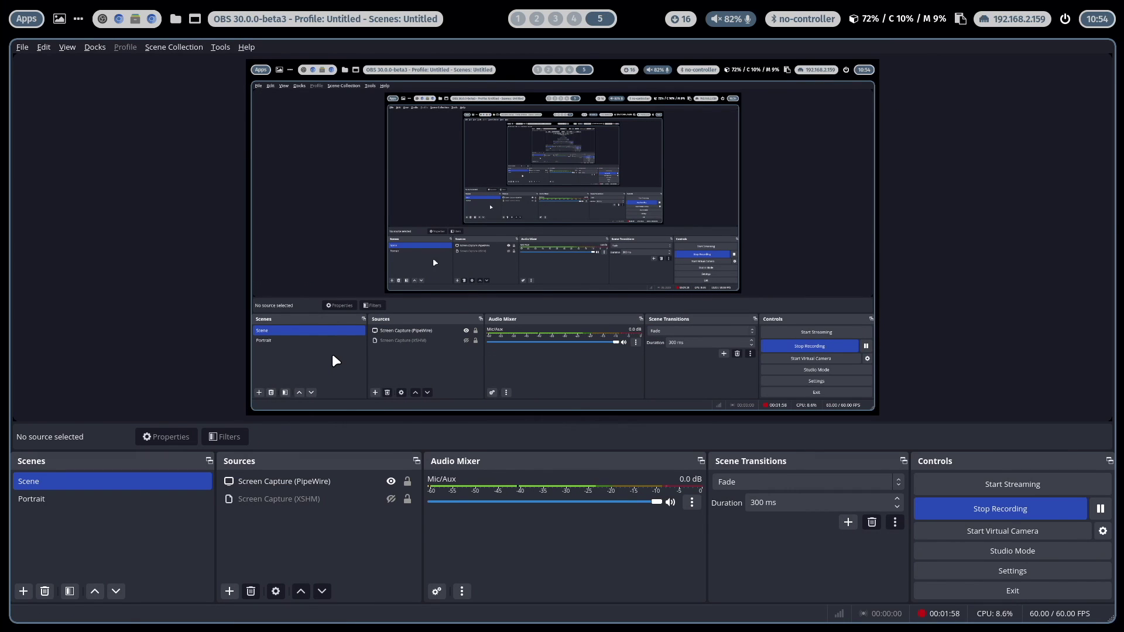
pyautogui.click(306, 479)
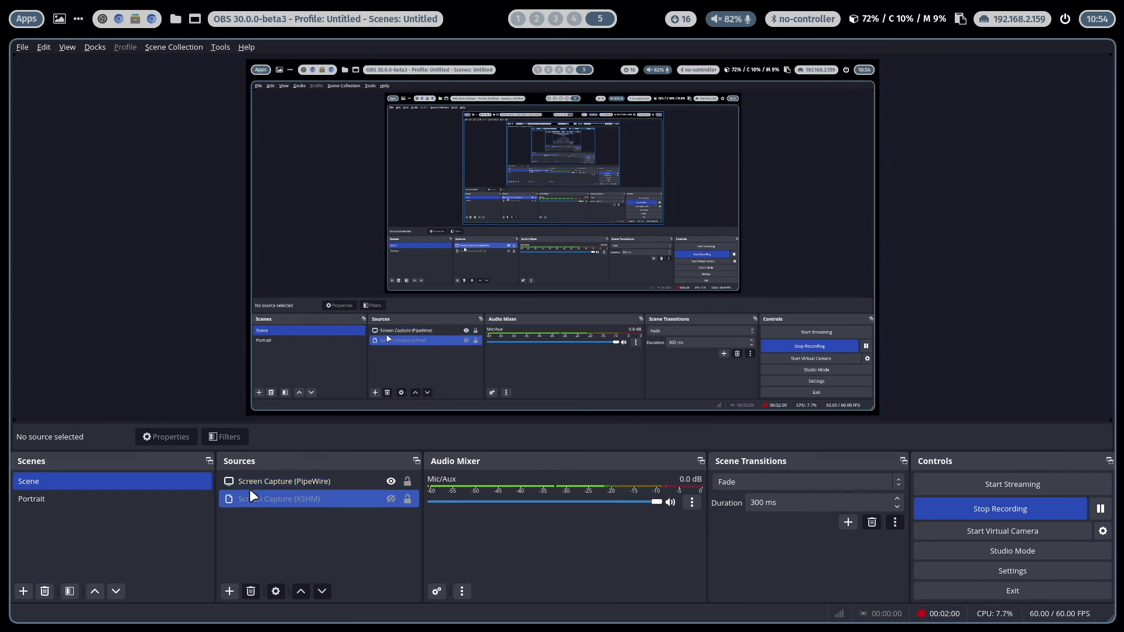